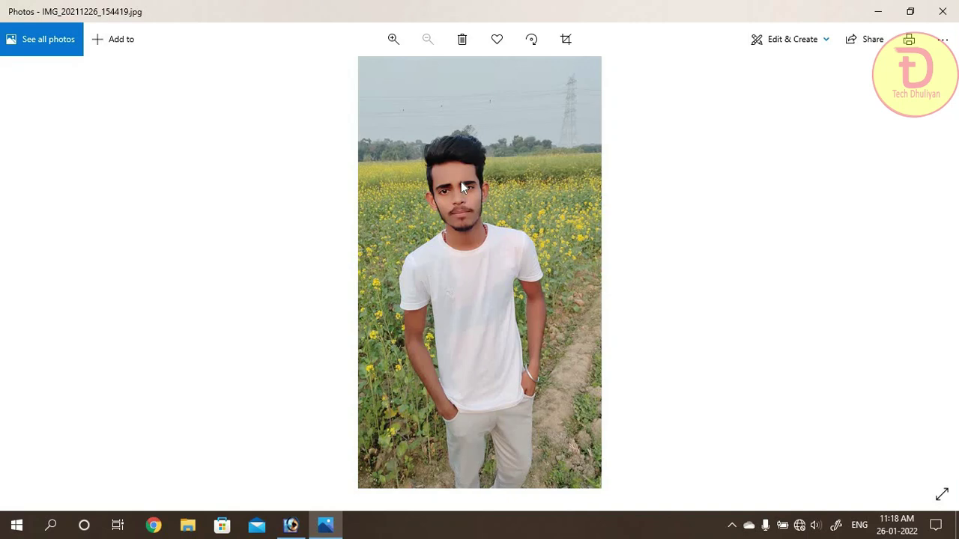
- Switch over to Photoshop
scroll(461, 181, up, 1)
scroll(460, 180, up, 1)
scroll(461, 180, up, 1)
scroll(461, 179, up, 1)
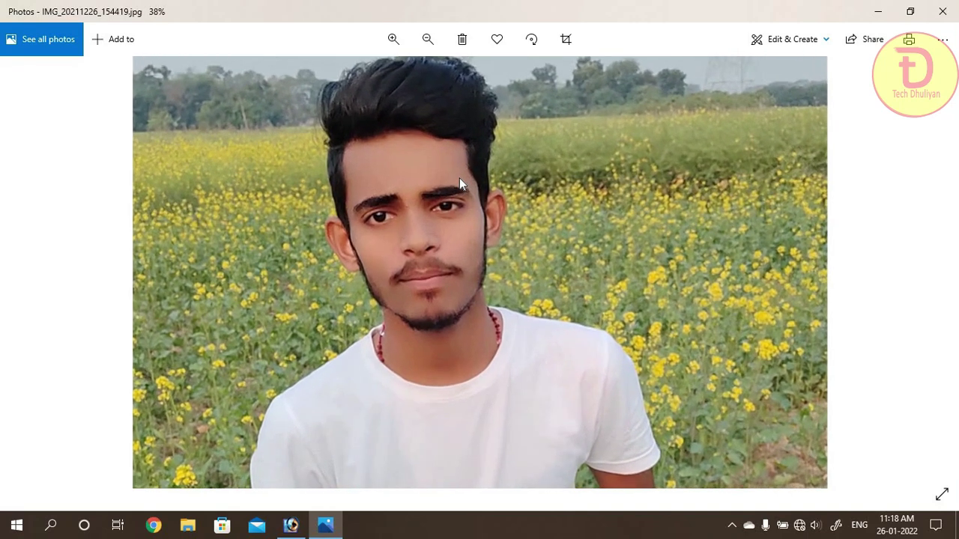
scroll(450, 182, down, 1)
scroll(434, 183, down, 1)
scroll(427, 224, down, 1)
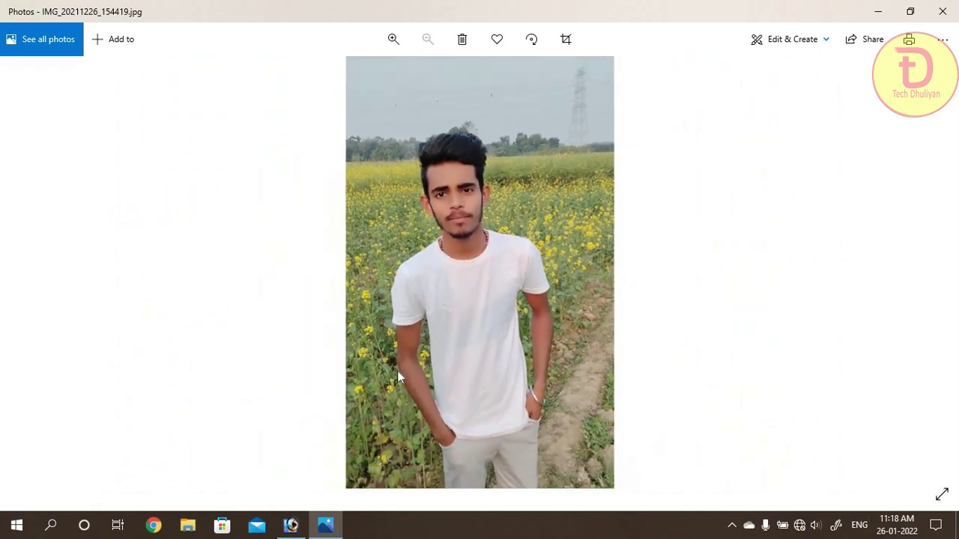
click(292, 526)
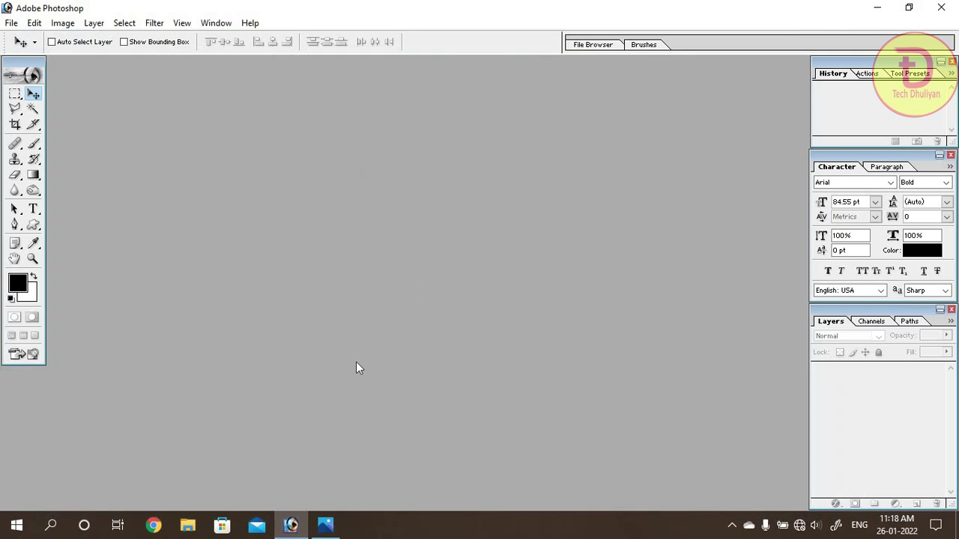
- Open IMG_20211226_154419.jpg from G:\DTP Collection\DTP COLLECTION
double_click(367, 238)
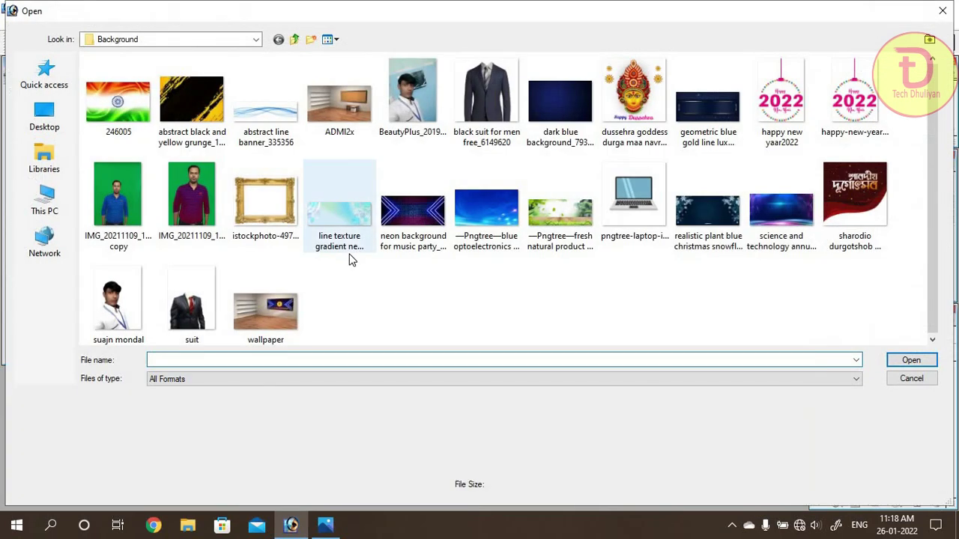
click(44, 196)
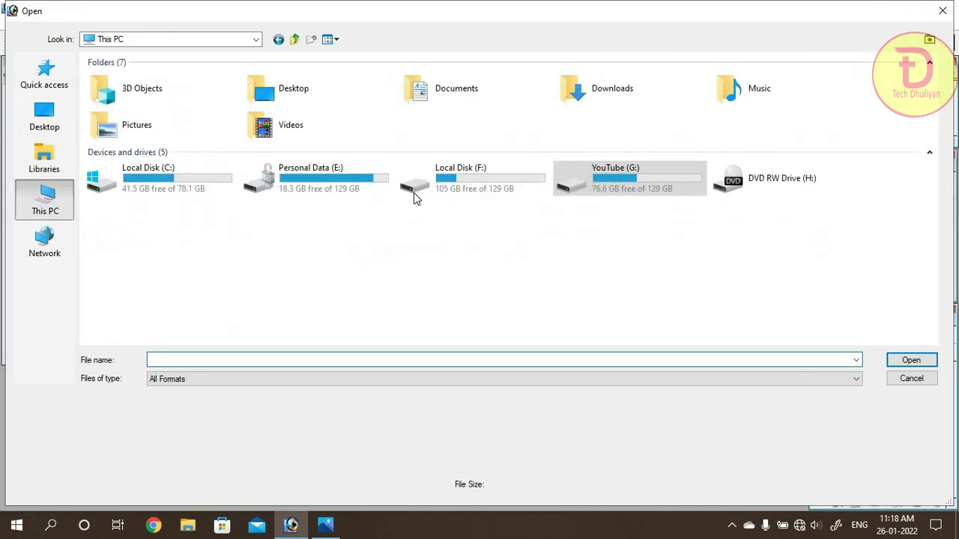
double_click(611, 184)
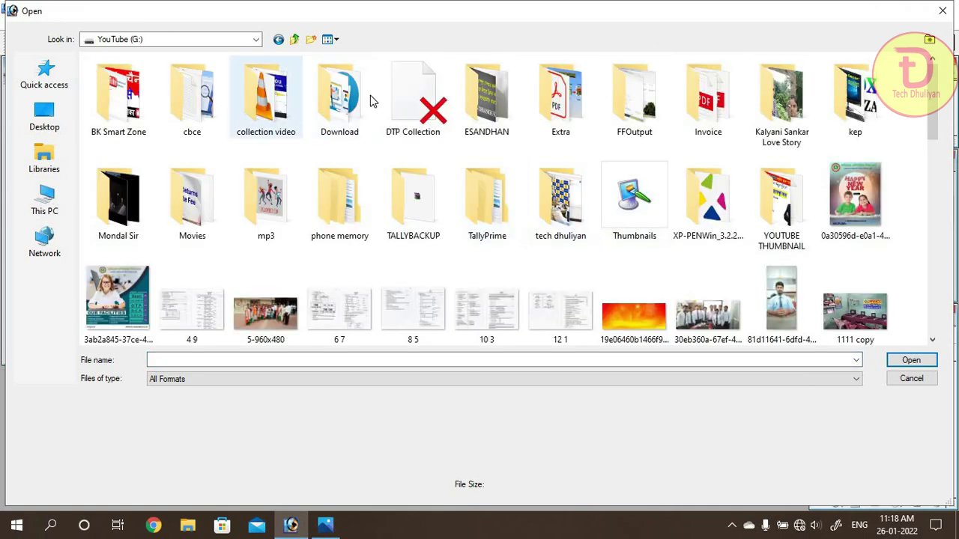
double_click(410, 103)
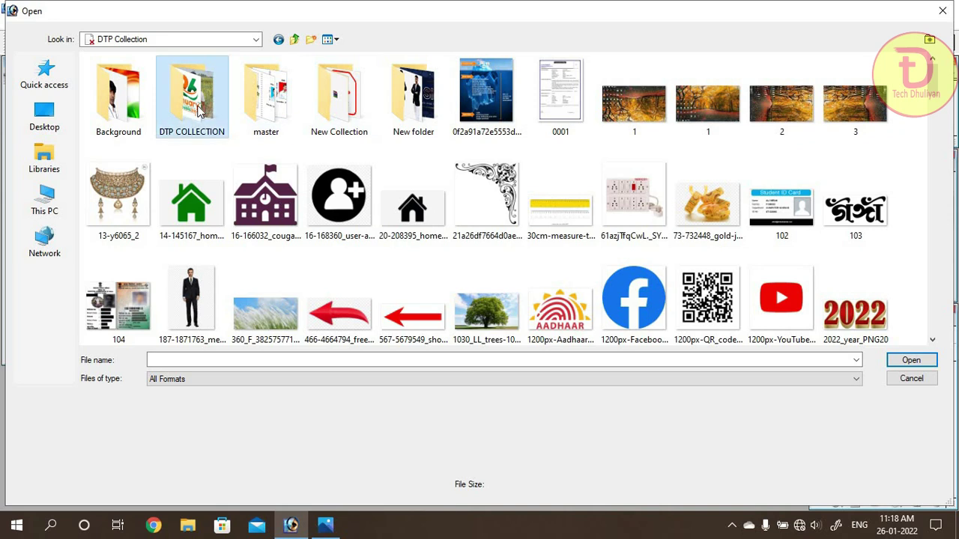
double_click(192, 94)
click(195, 200)
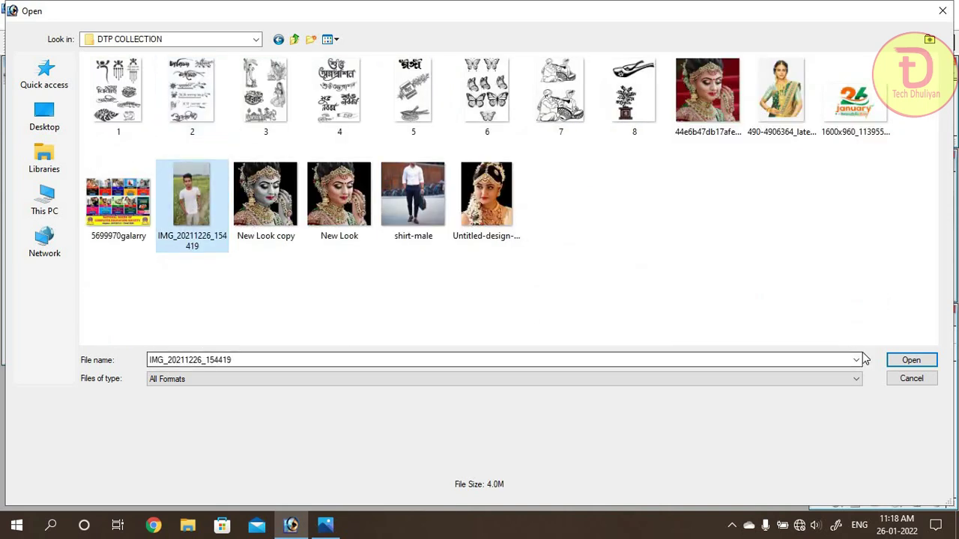
click(910, 360)
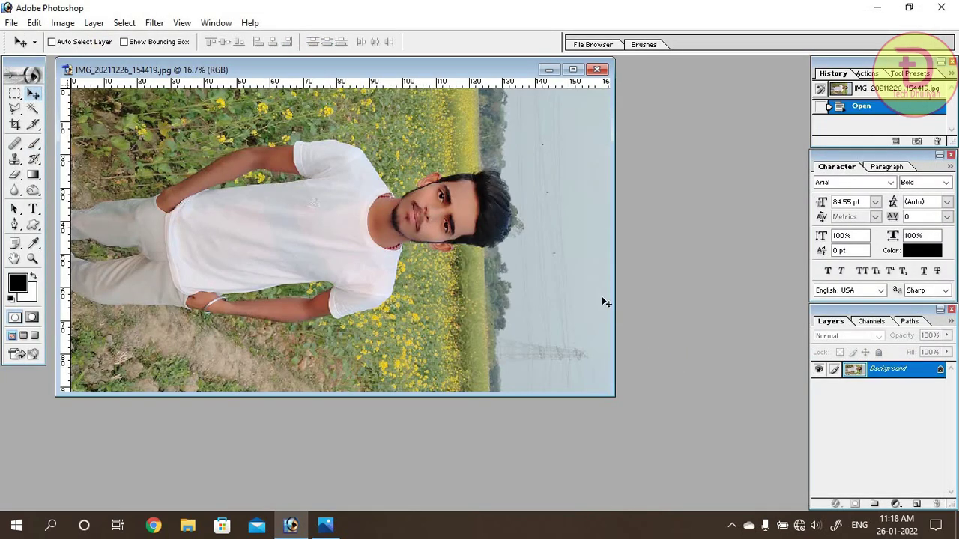
- Rotate the canvas 90° counter-clockwise so the photo stands upright in portrait
drag(410, 70, 461, 90)
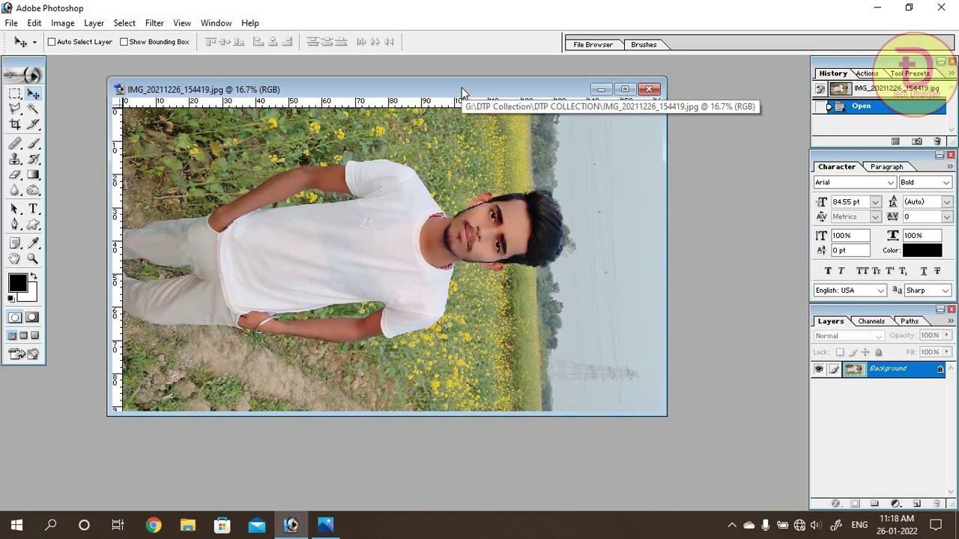
drag(472, 96, 480, 85)
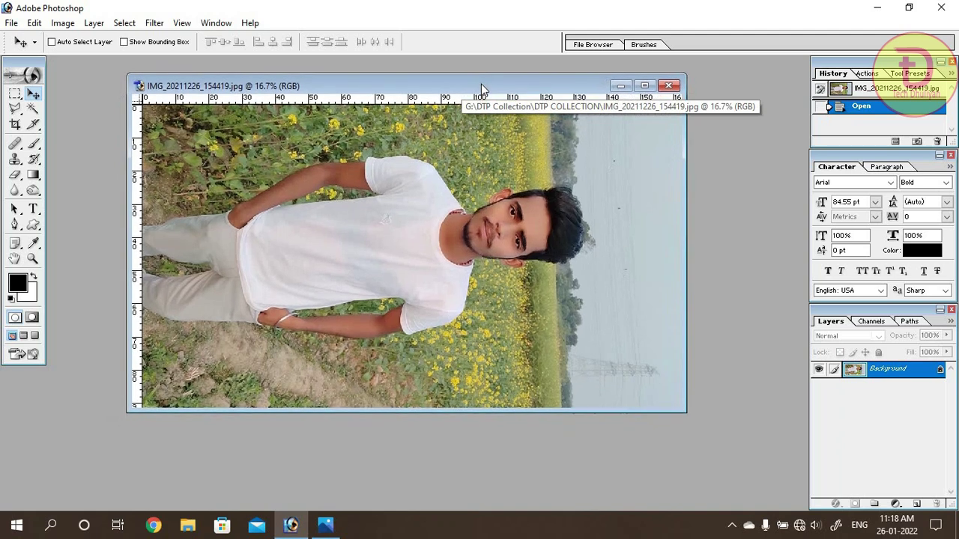
click(60, 24)
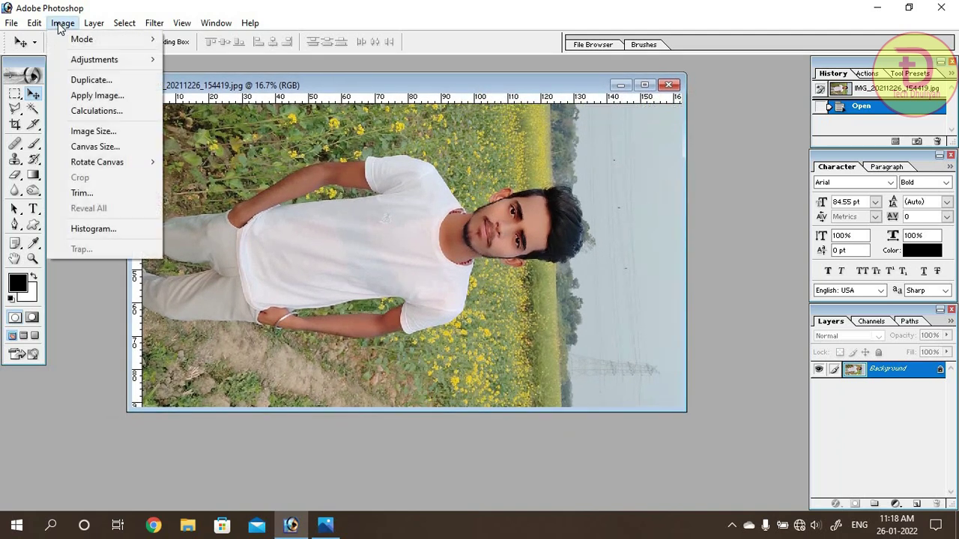
mouse_move(97, 162)
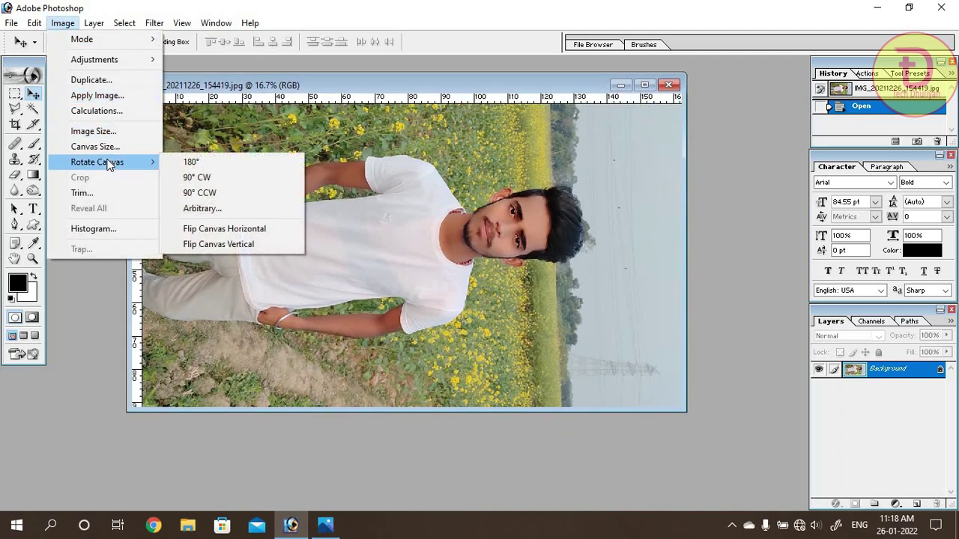
click(222, 193)
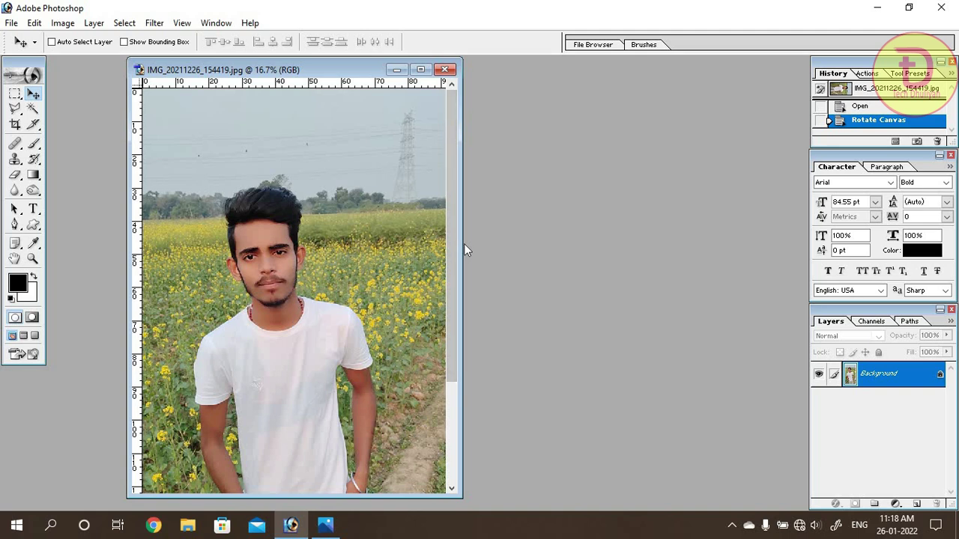
- Duplicate the Background layer as Background copy
drag(463, 247, 577, 247)
click(882, 379)
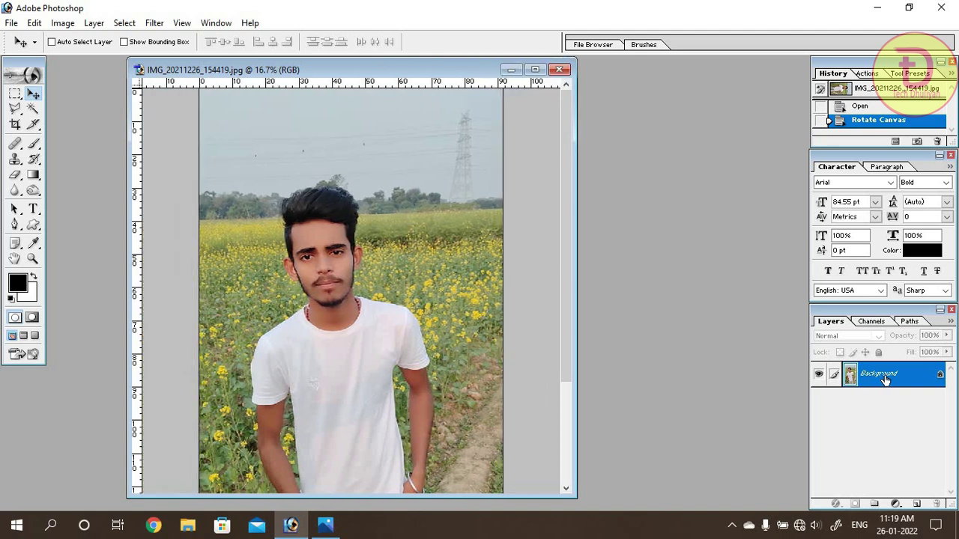
right_click(888, 381)
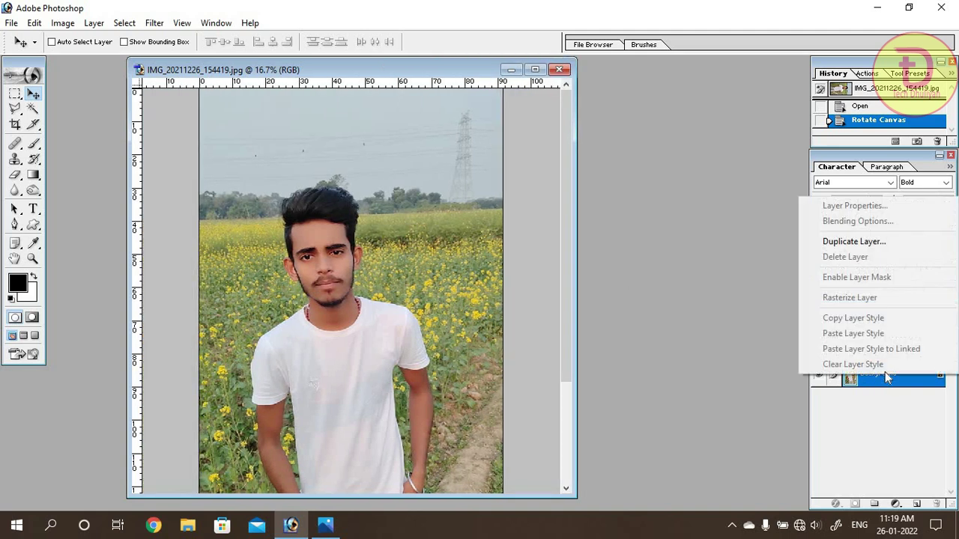
click(850, 242)
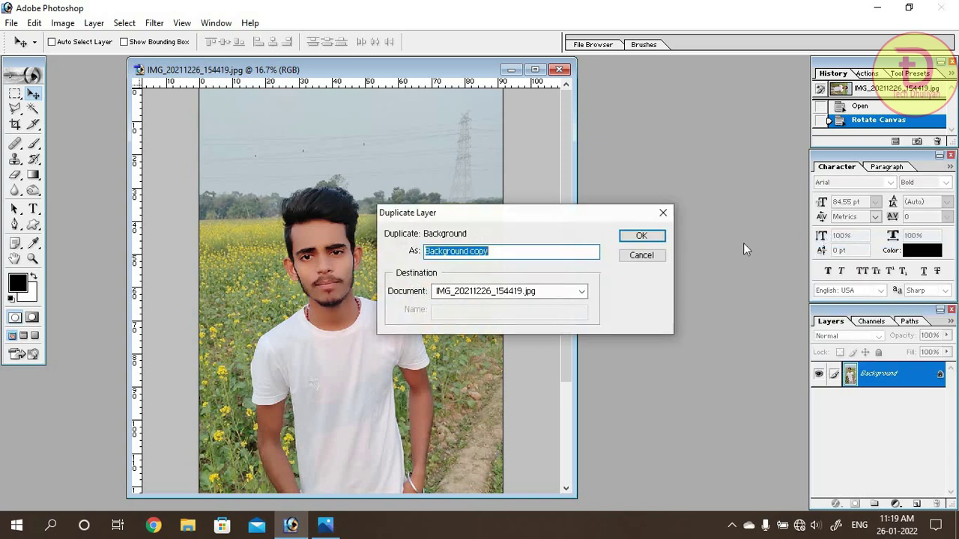
click(653, 239)
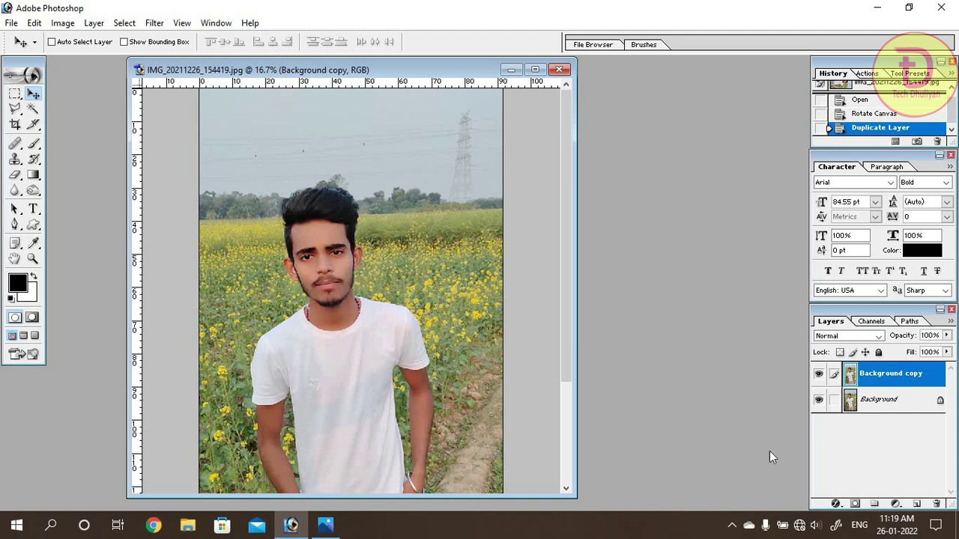
- Zoom the view in to 66.7% around the man's T-shirt
scroll(354, 427, down, 2)
scroll(354, 427, down, 2)
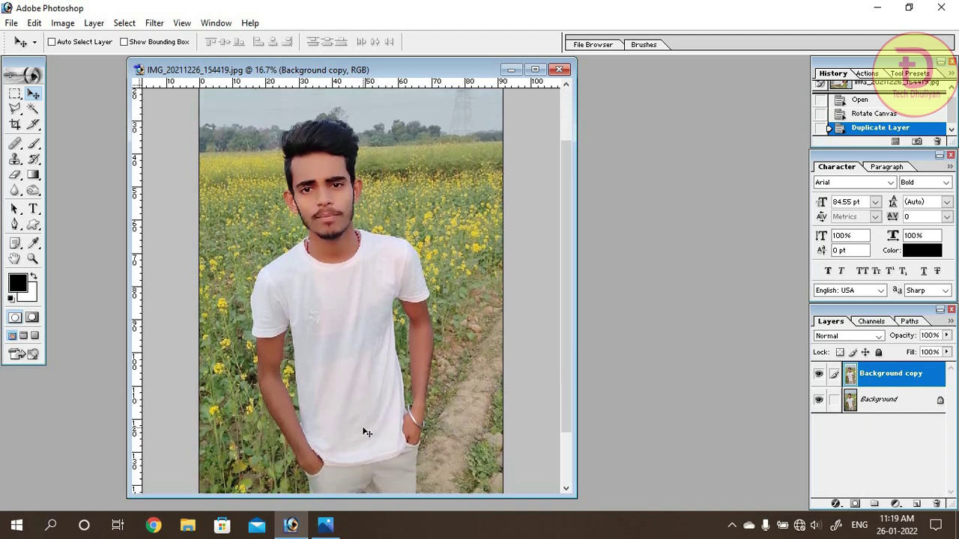
key(ctrl+plus)
key(ctrl+plus)
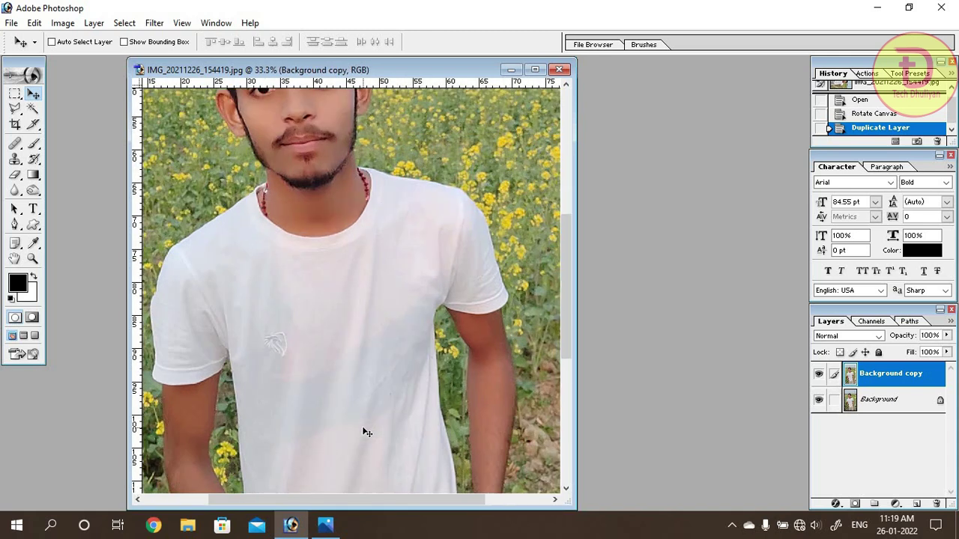
key(ctrl+plus)
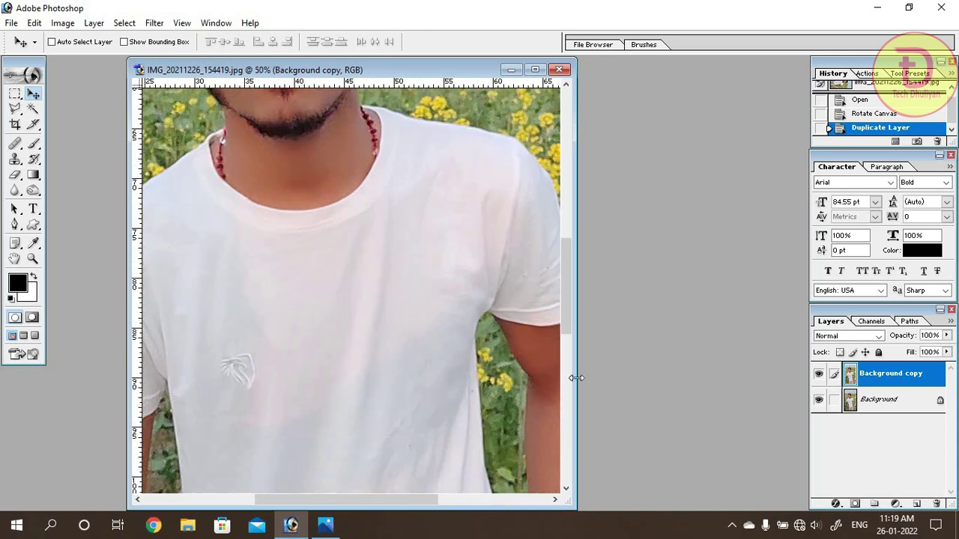
drag(575, 378, 779, 389)
scroll(229, 339, down, 1)
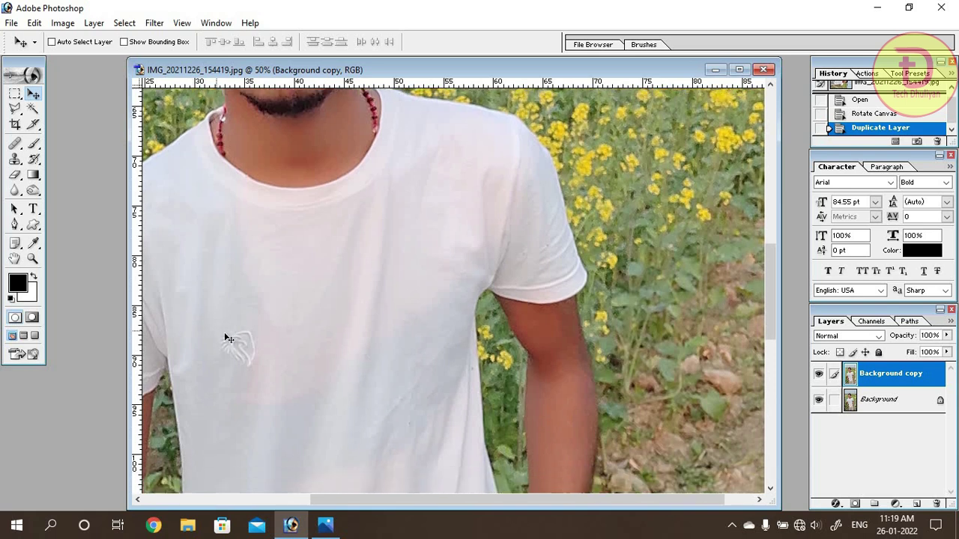
scroll(229, 339, down, 1)
drag(427, 498, 333, 498)
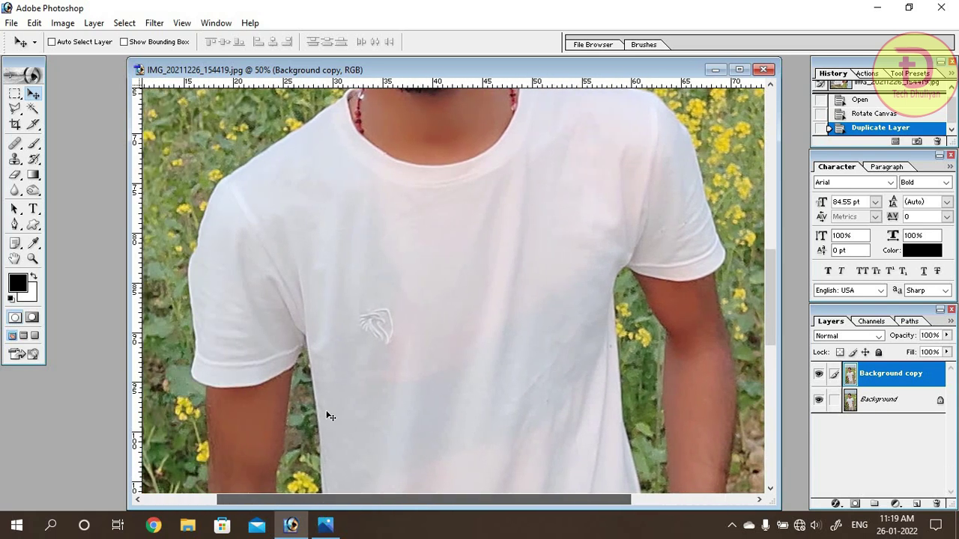
scroll(330, 416, down, 3)
scroll(330, 416, down, 3)
scroll(330, 415, down, 1)
scroll(330, 416, down, 1)
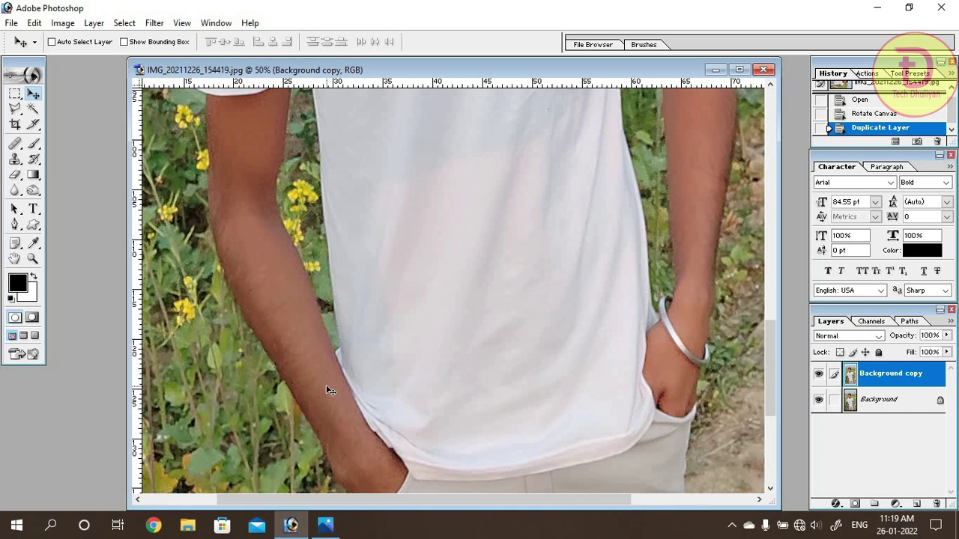
key(ctrl+plus)
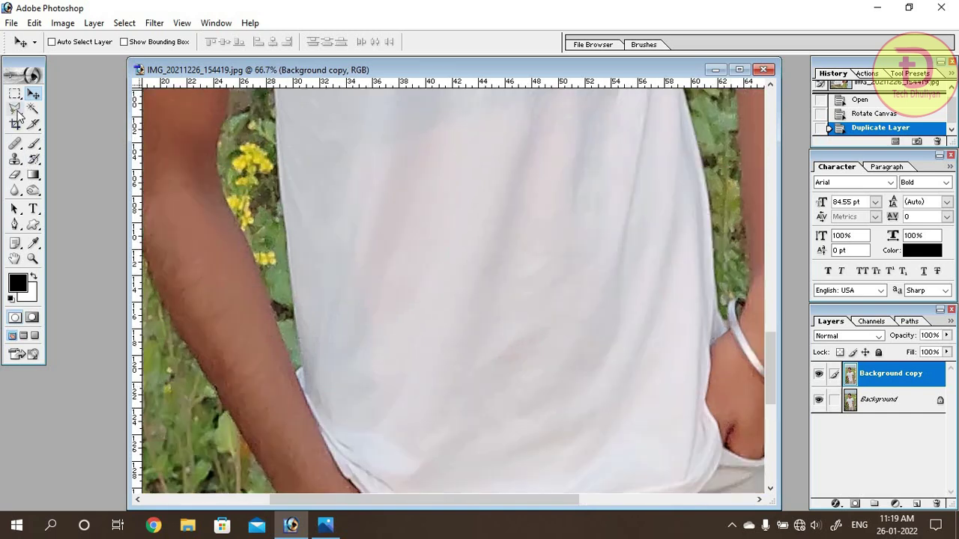
- Trace a Polygonal Lasso outline up the shirt's side, shoulder and neckline
click(16, 110)
scroll(320, 271, down, 1)
scroll(320, 274, down, 1)
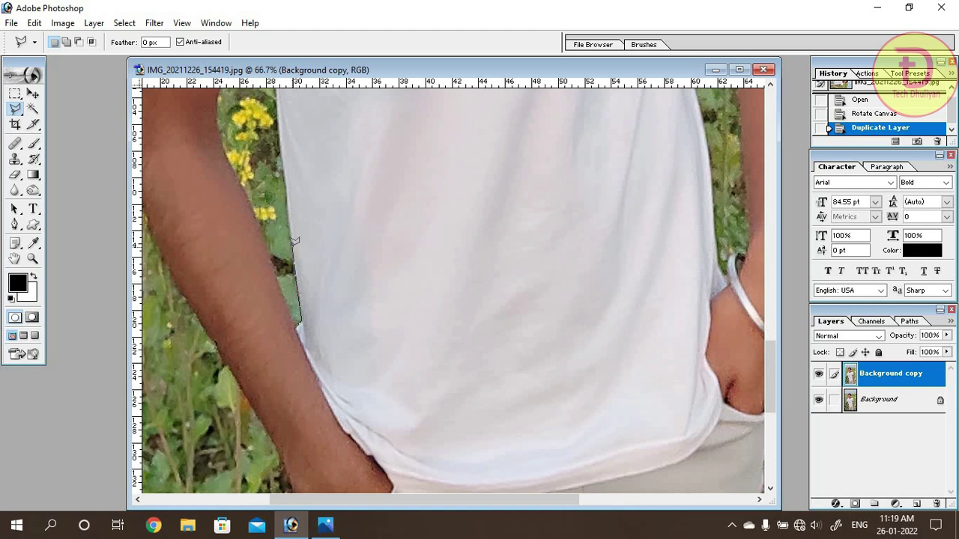
drag(282, 182, 290, 191)
mouse_move(280, 107)
mouse_down()
mouse_move(301, 266)
mouse_move(282, 166)
mouse_move(266, 209)
mouse_move(188, 229)
mouse_move(297, 260)
mouse_move(285, 326)
mouse_up()
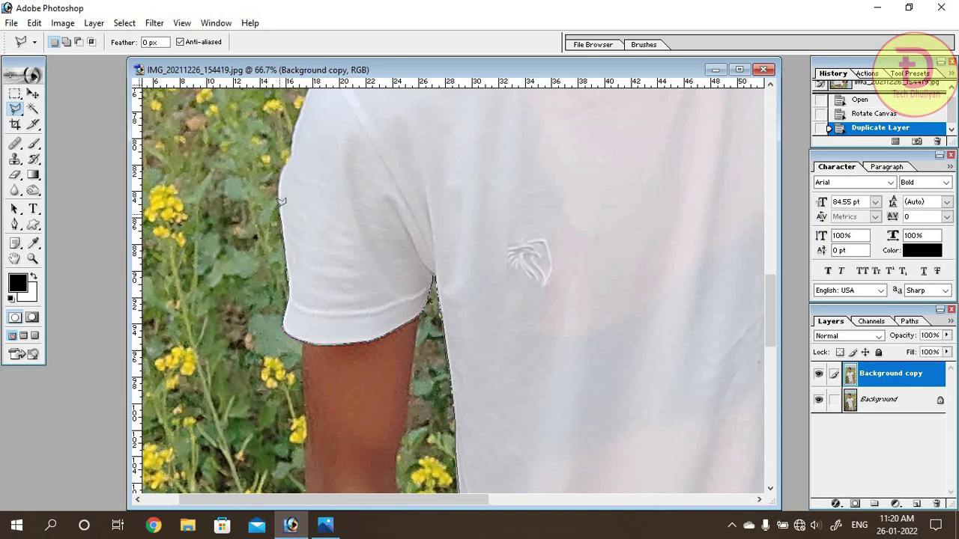
mouse_move(287, 157)
mouse_down()
mouse_move(242, 346)
mouse_move(238, 314)
mouse_move(281, 262)
mouse_move(409, 172)
mouse_up()
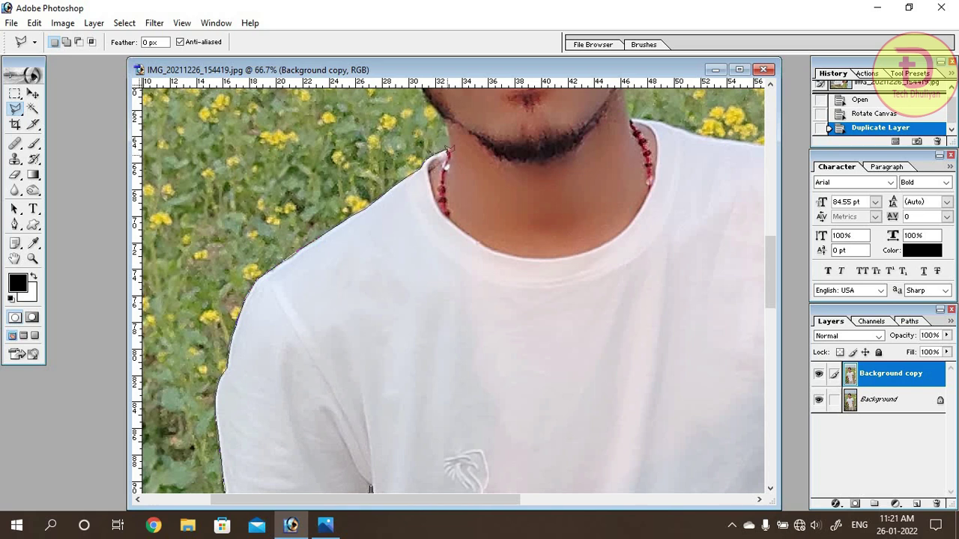
drag(466, 225, 527, 254)
mouse_move(618, 232)
mouse_down()
mouse_move(634, 213)
mouse_move(496, 233)
mouse_move(674, 253)
mouse_move(723, 294)
mouse_move(544, 101)
mouse_move(591, 244)
mouse_up()
- Finish the outline along the sleeve, arm and wrist and close it into a selection
mouse_move(590, 290)
mouse_down()
mouse_move(551, 307)
mouse_move(494, 299)
mouse_up()
mouse_move(453, 341)
mouse_down()
mouse_move(530, 146)
mouse_move(536, 297)
mouse_up()
drag(555, 420, 554, 120)
drag(567, 218, 585, 306)
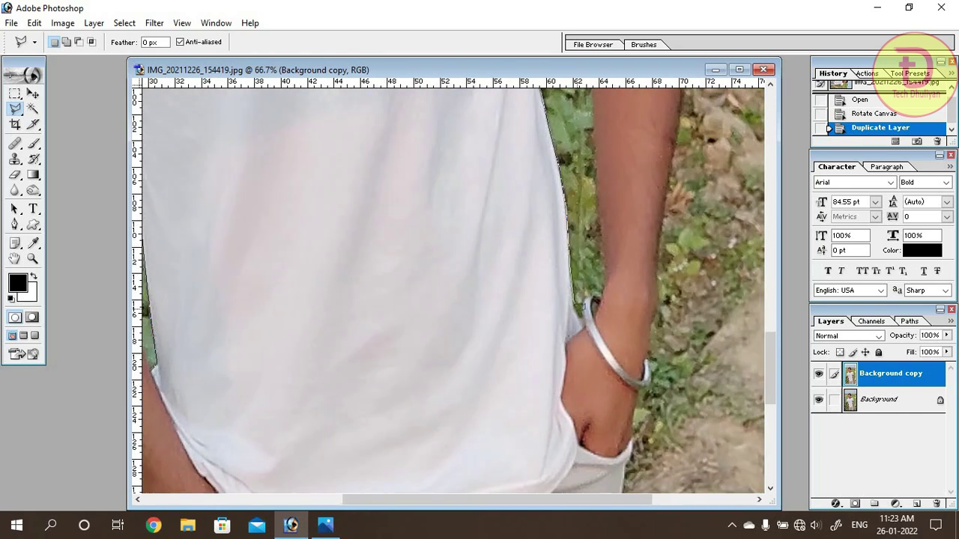
mouse_move(574, 382)
mouse_down()
mouse_move(573, 240)
mouse_move(578, 288)
mouse_move(505, 338)
mouse_move(318, 370)
mouse_move(241, 351)
mouse_move(189, 278)
mouse_move(154, 203)
mouse_up()
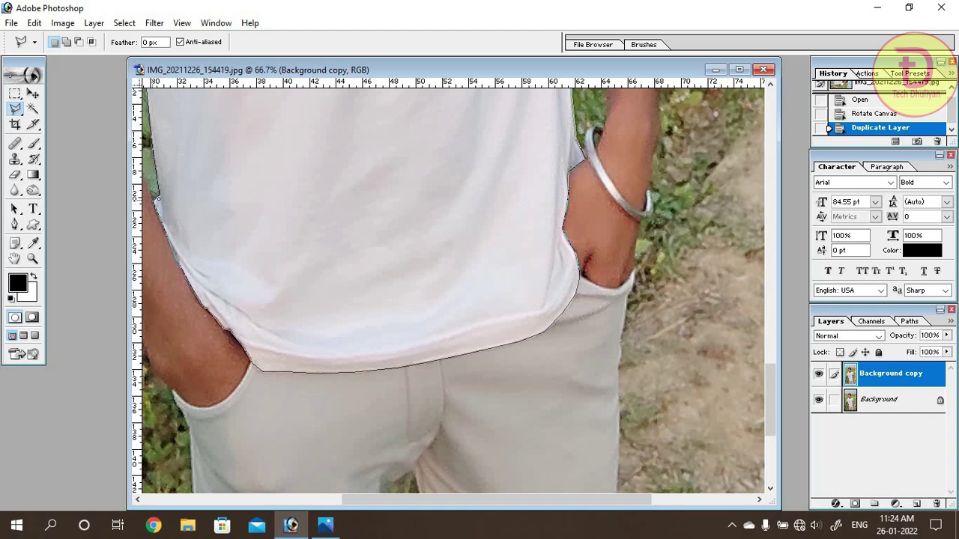
key(Return)
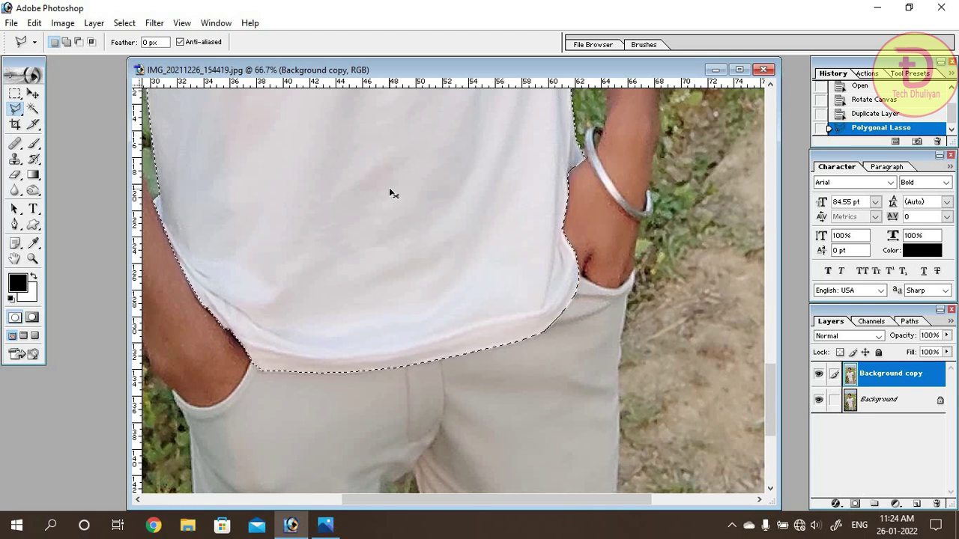
key(ctrl+minus)
key(ctrl+minus)
key(ctrl+minus)
key(ctrl+minus)
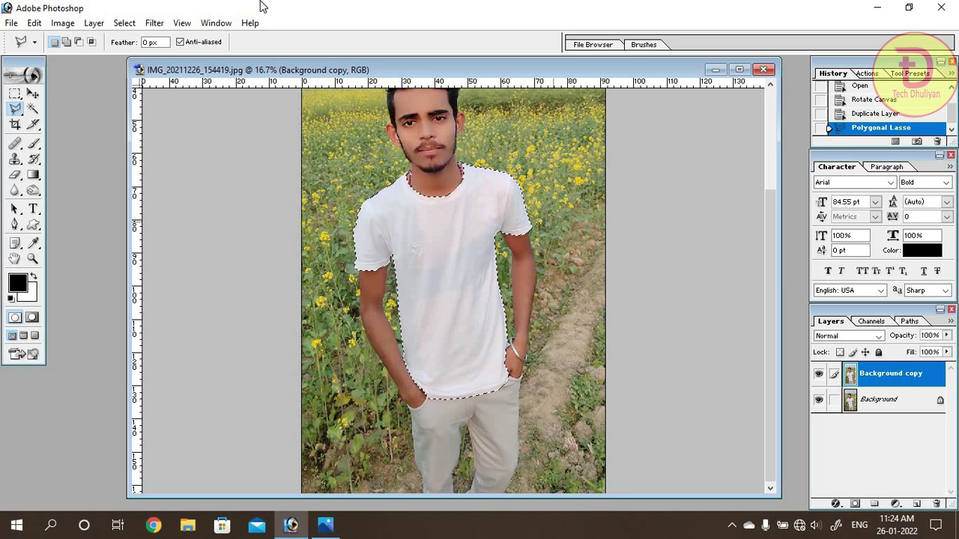
- Invert the selection, delete everything outside the T-shirt, hide the Background layer and deselect
click(125, 23)
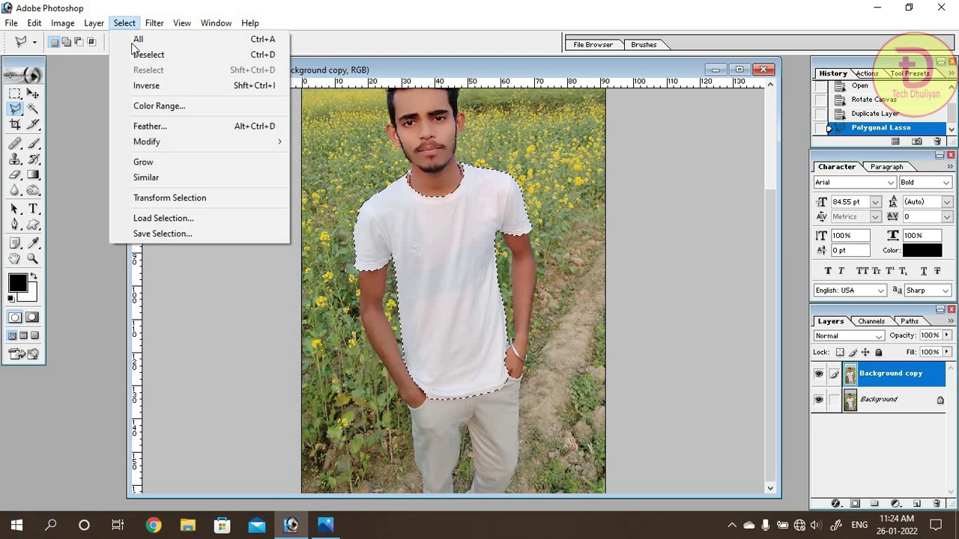
click(150, 89)
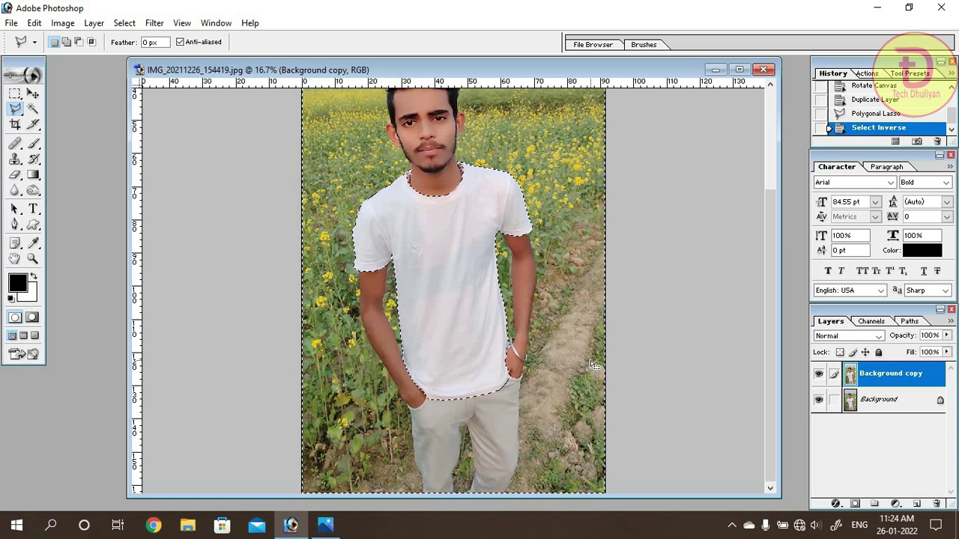
key(Delete)
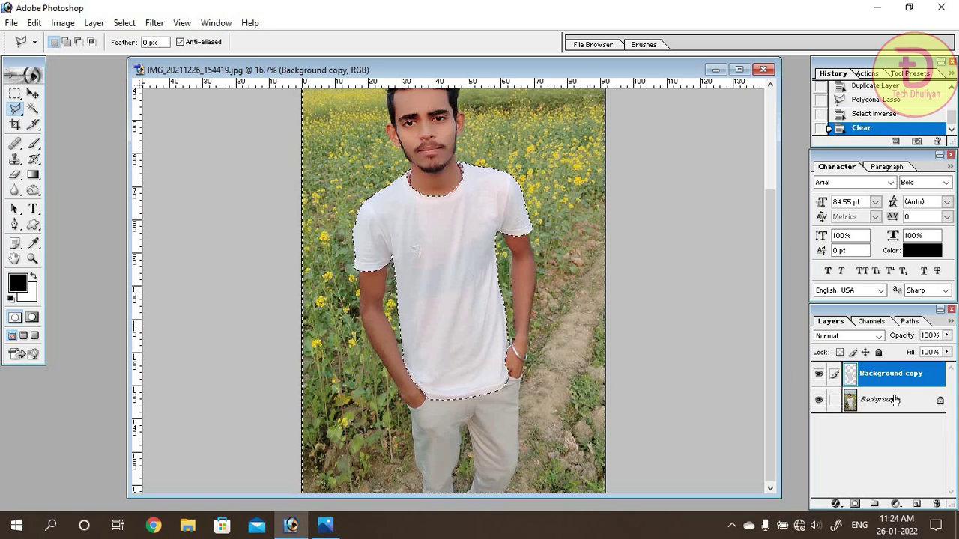
click(820, 401)
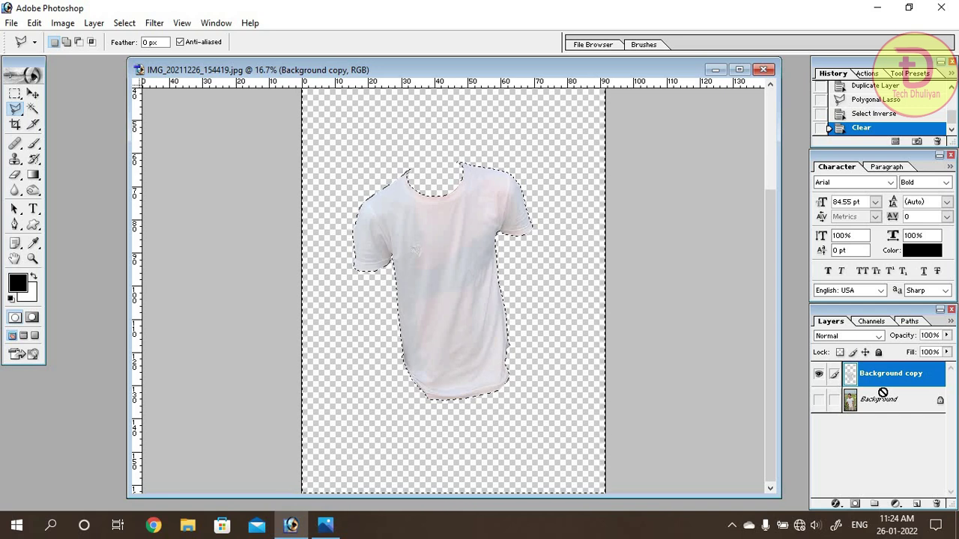
key(ctrl+d)
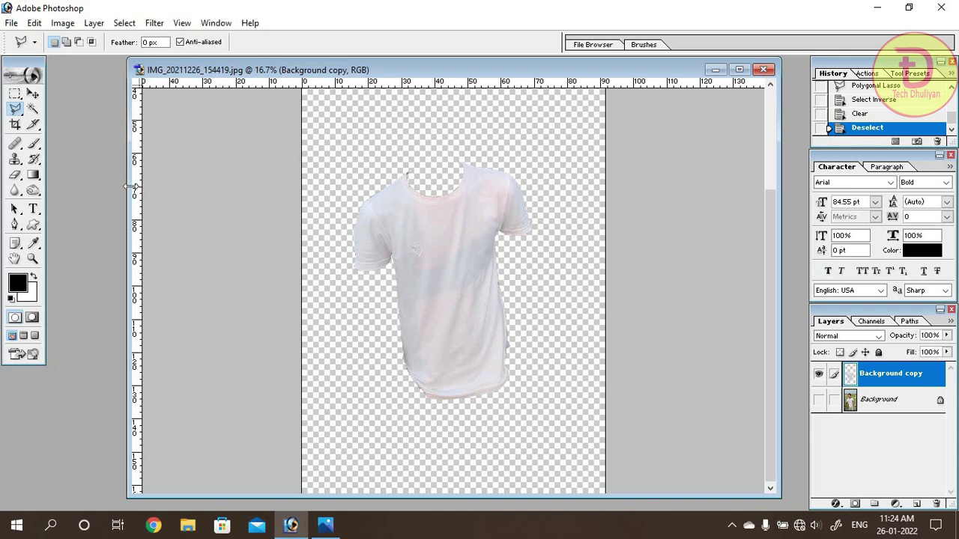
drag(131, 187, 289, 186)
drag(374, 69, 138, 69)
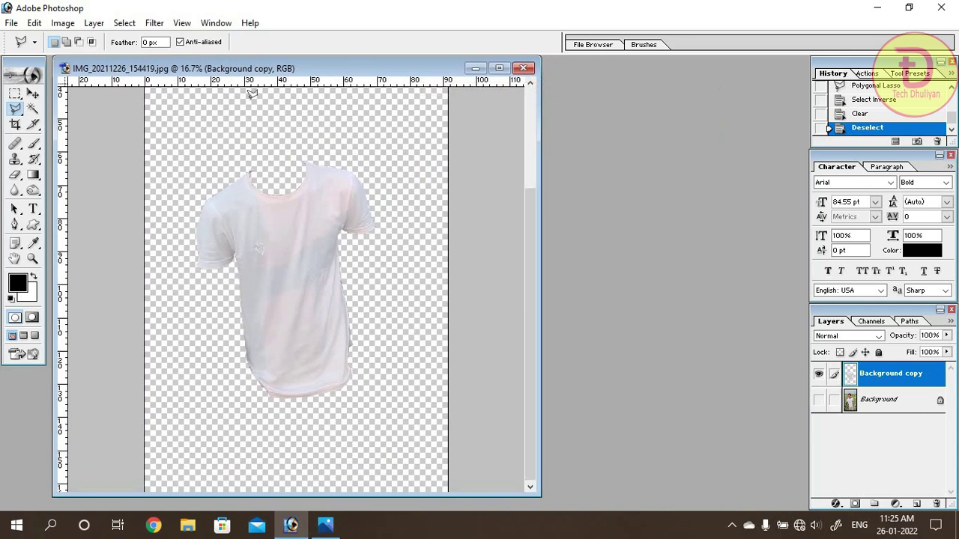
- Open the 246005.jpg flag image from the Background folder
double_click(651, 204)
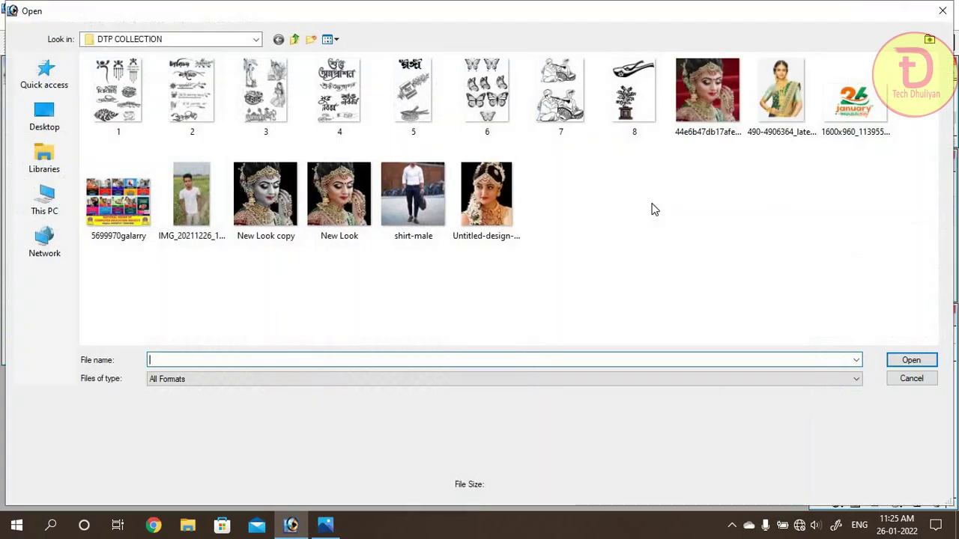
click(292, 41)
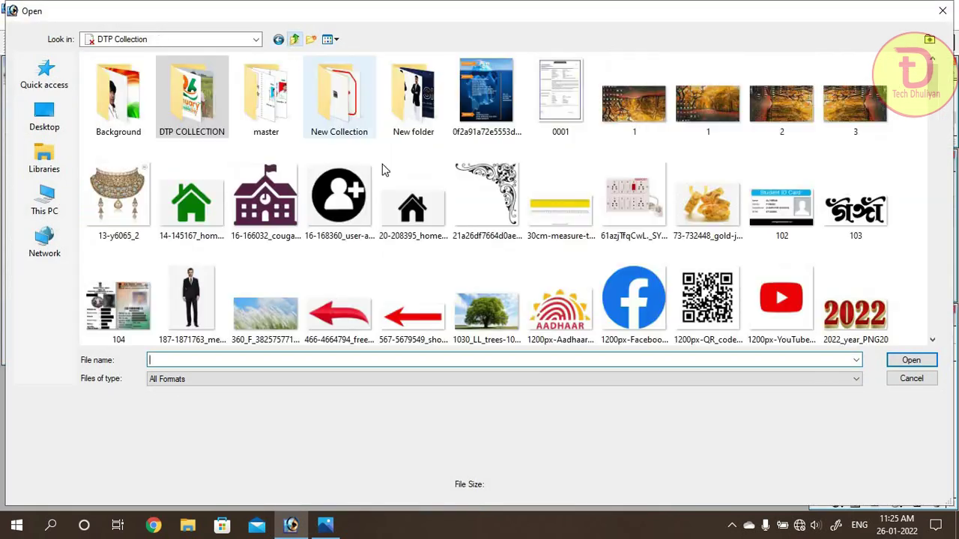
double_click(125, 107)
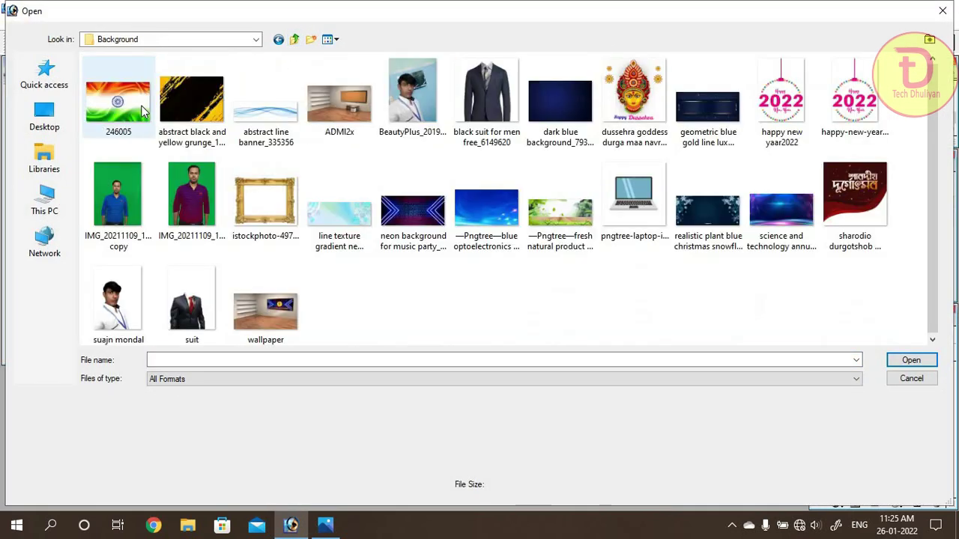
click(143, 112)
click(920, 361)
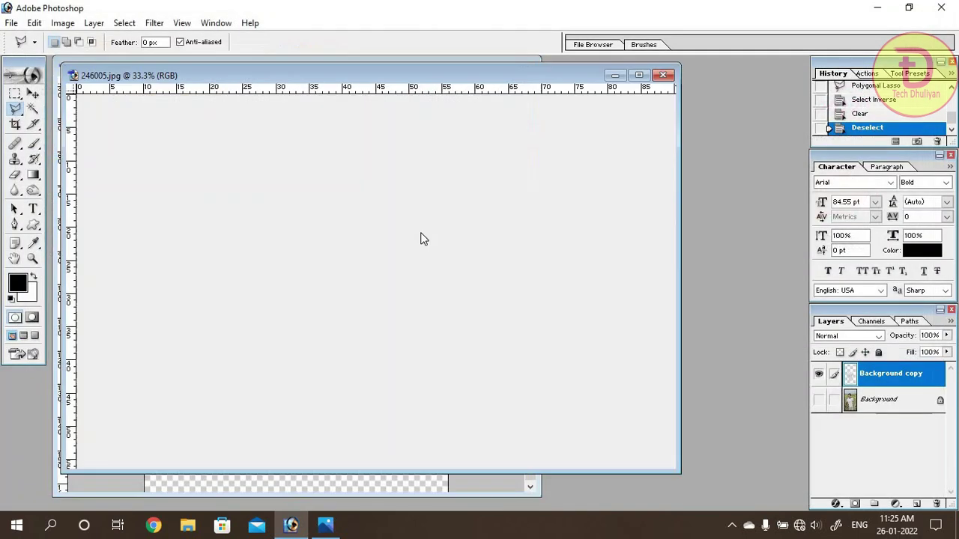
- Drag the flag with the Move tool into the T-shirt document as Layer 1
click(33, 93)
drag(129, 75, 139, 79)
drag(297, 79, 686, 108)
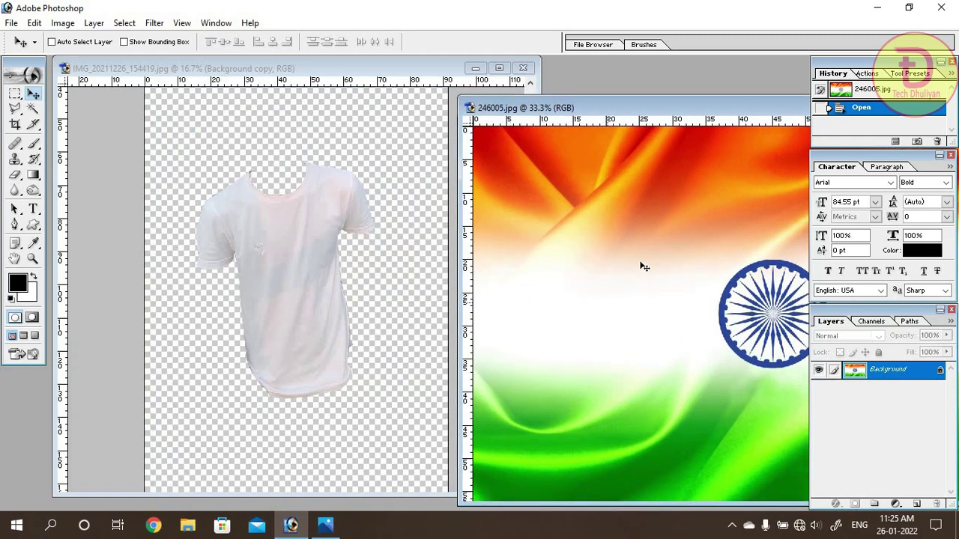
drag(567, 378, 294, 341)
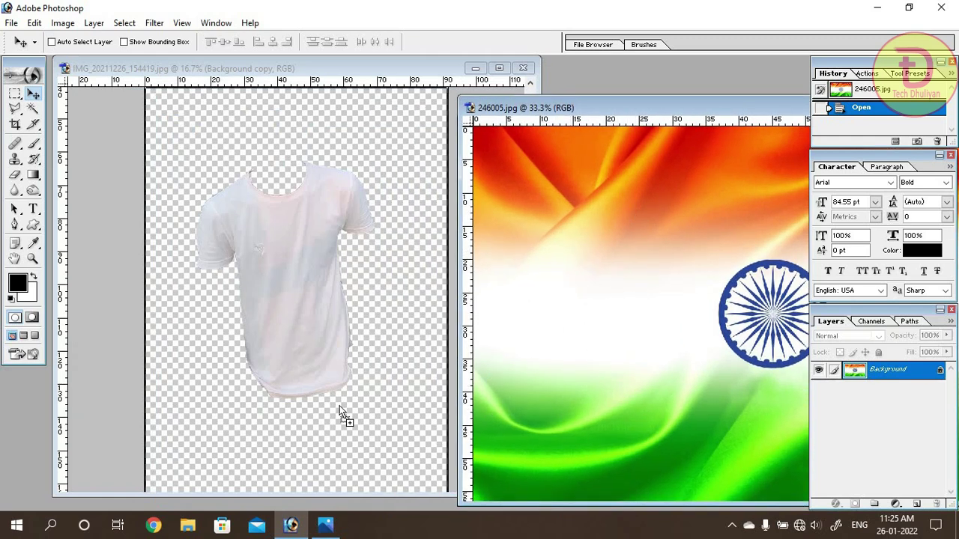
drag(274, 283, 274, 276)
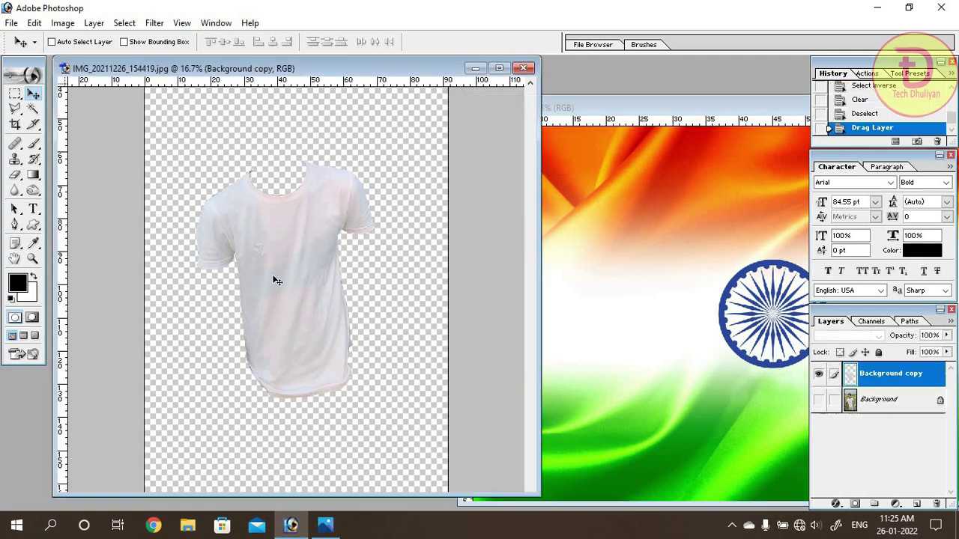
drag(736, 110, 321, 116)
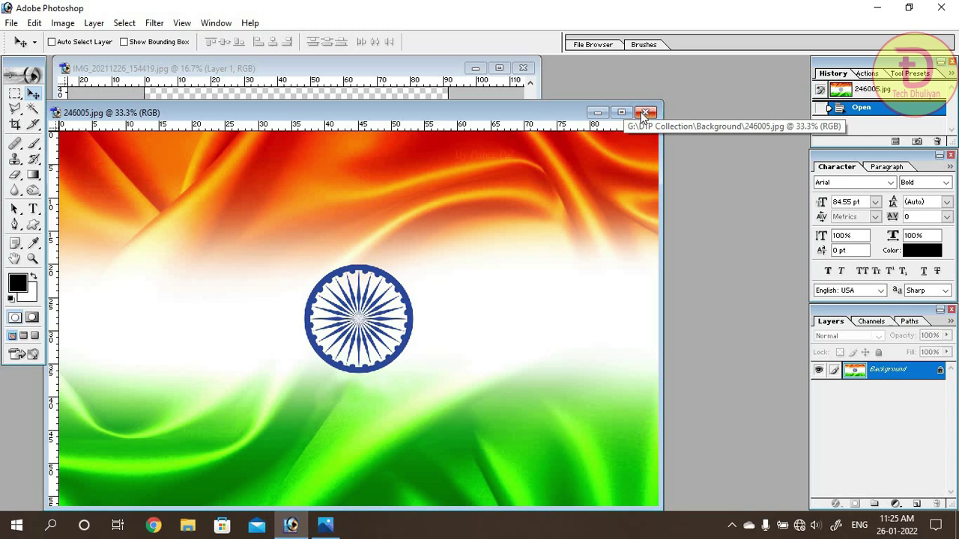
- Close 246005.jpg and move the flag layer up over the T-shirt
click(644, 112)
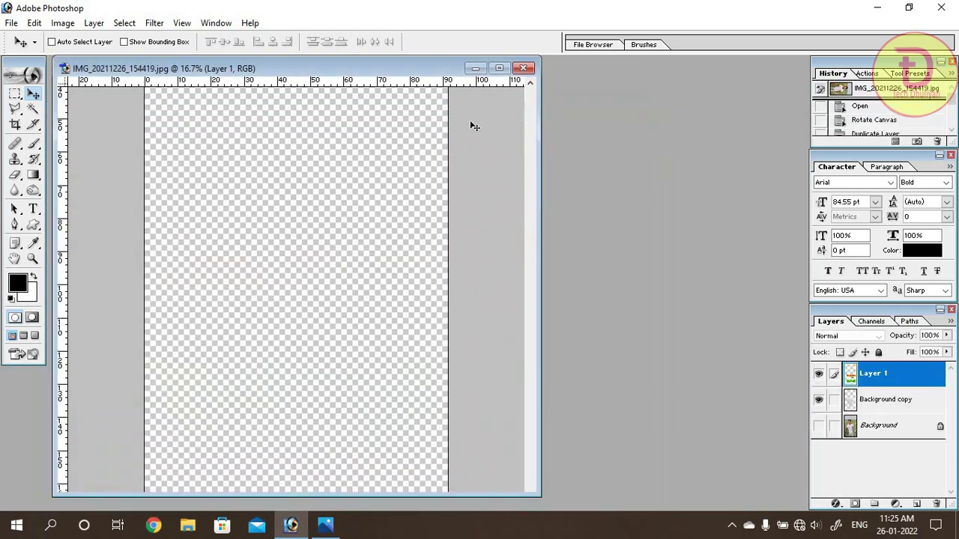
drag(300, 68, 476, 80)
drag(577, 283, 504, 244)
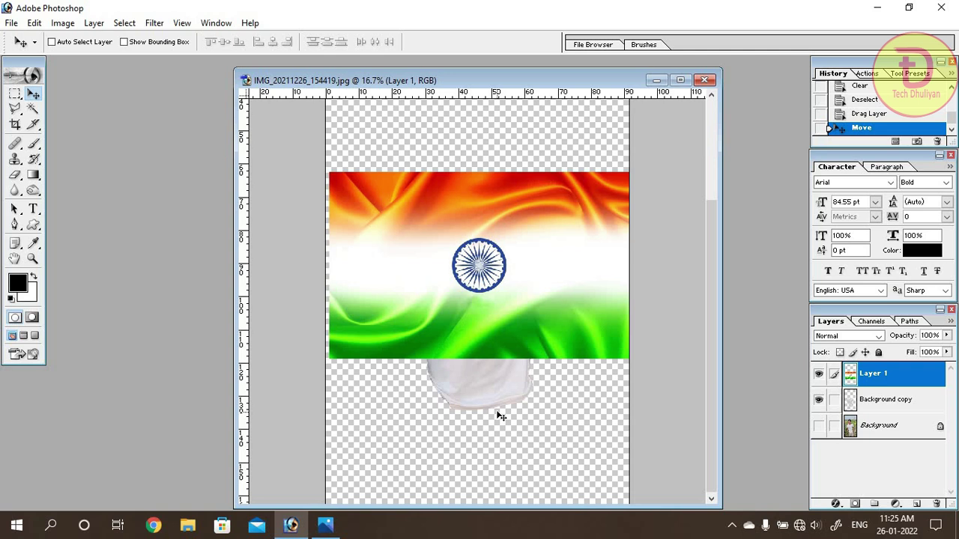
- Free-transform the flag layer to stretch it across the whole shirt
key(ctrl+t)
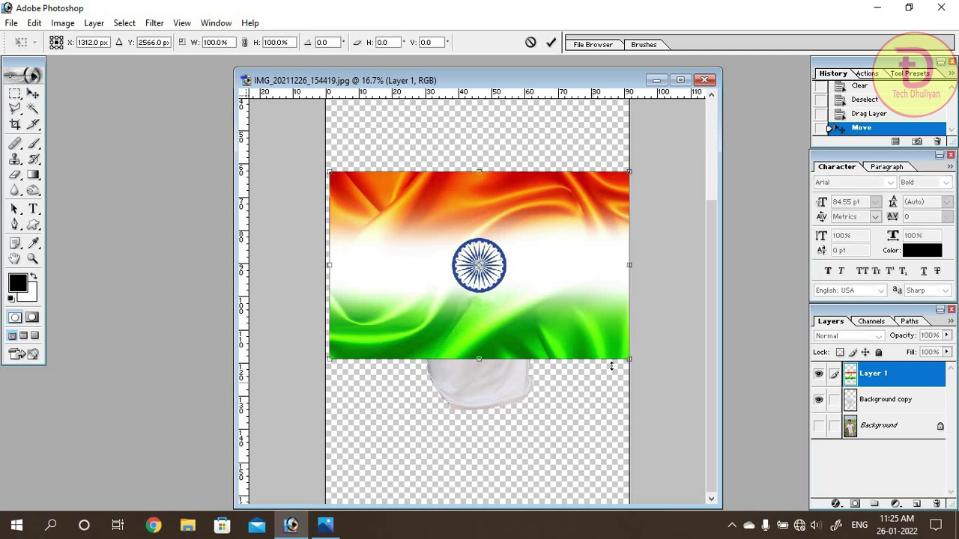
drag(629, 360, 604, 408)
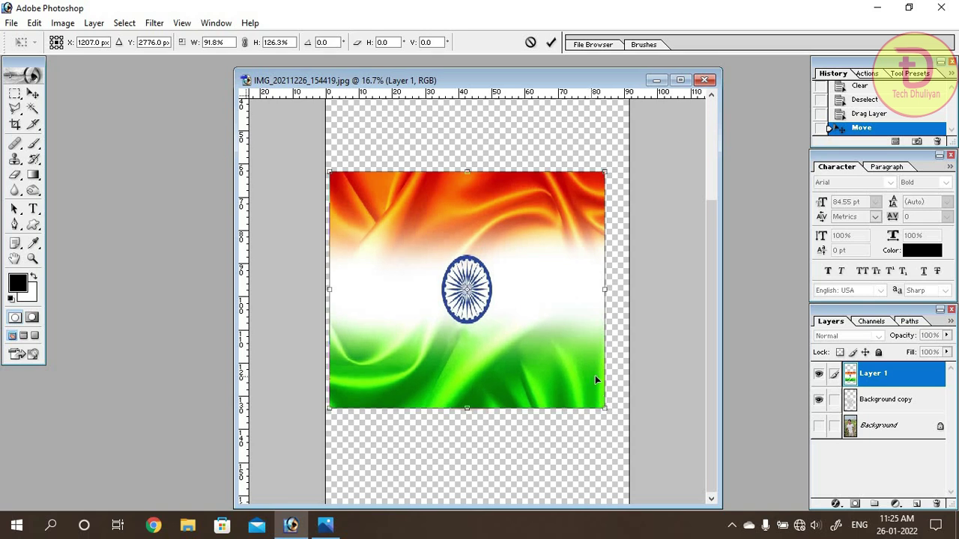
drag(588, 376, 600, 376)
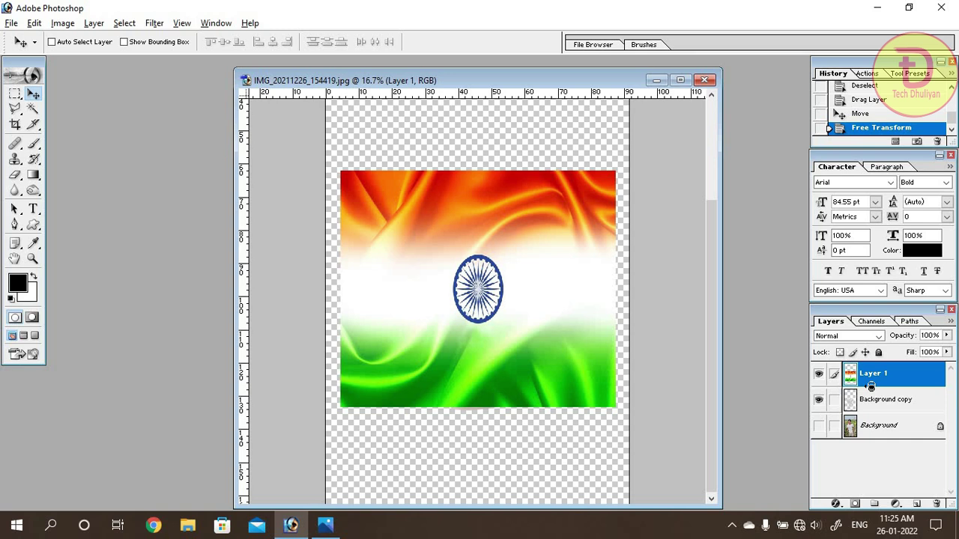
- Clip Layer 1 to the T-shirt layer and set its blend mode to Multiply
alt+click(871, 385)
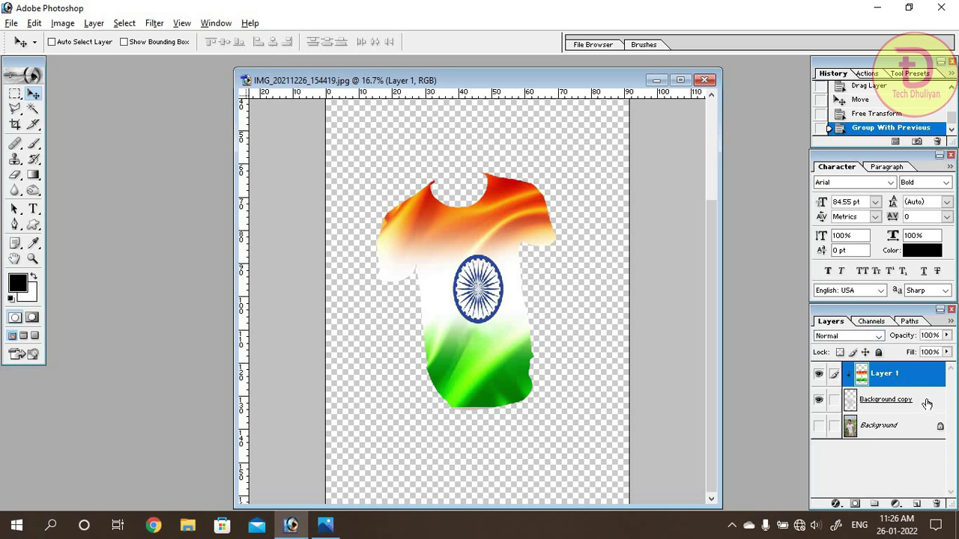
click(880, 337)
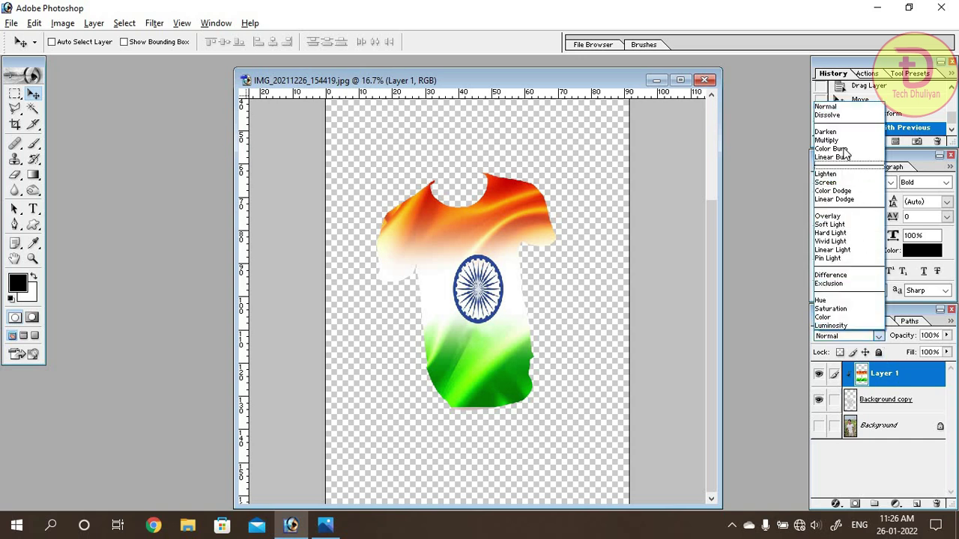
click(839, 141)
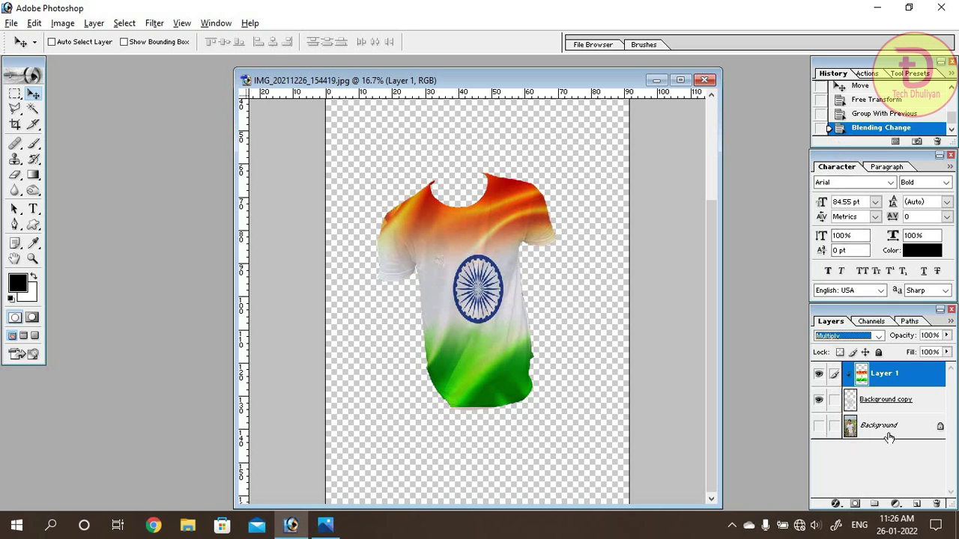
- Make the Background layer visible again and set Layer 1 to Linear Burn
click(819, 426)
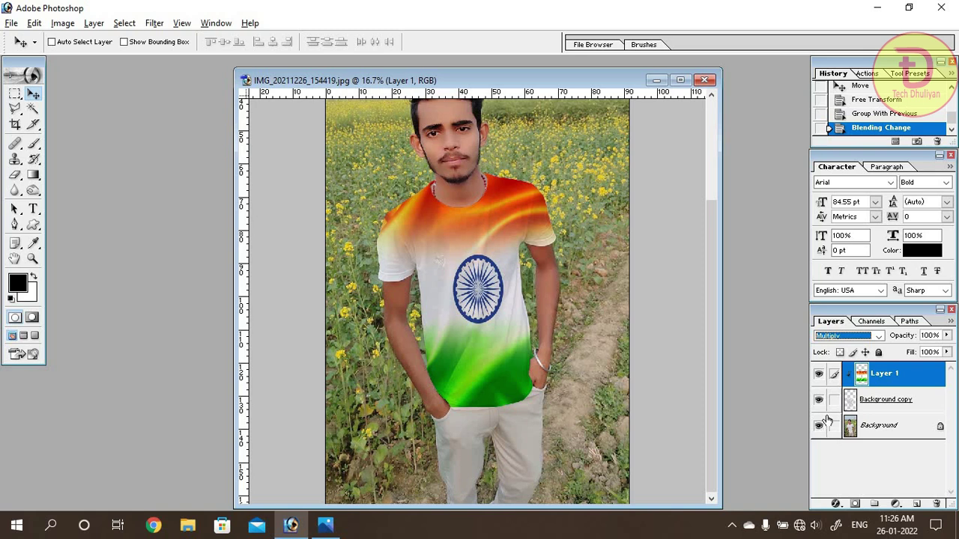
click(878, 337)
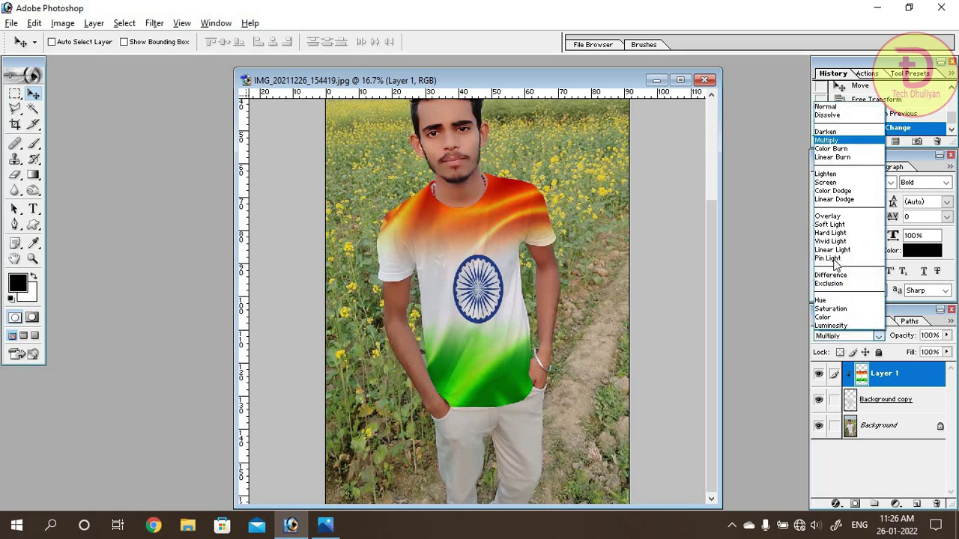
click(844, 158)
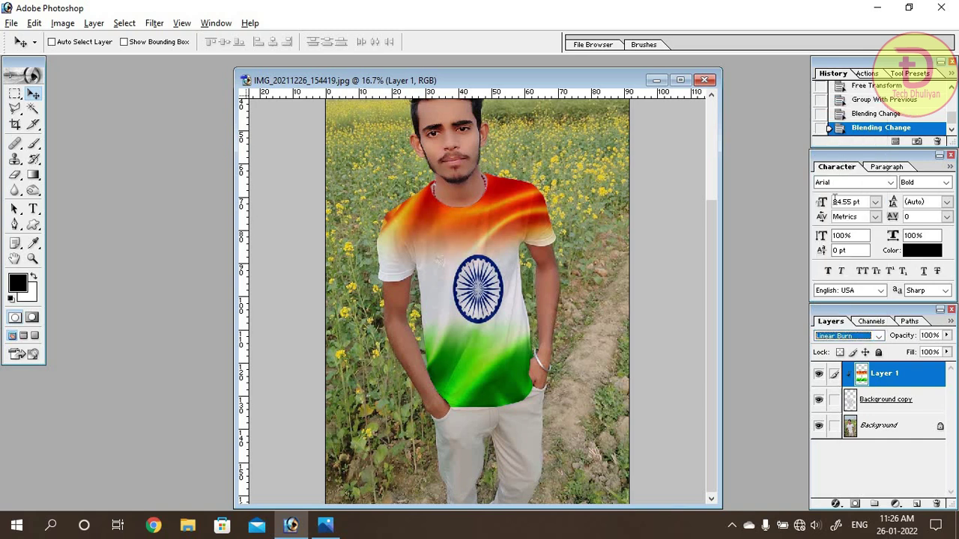
- Cycle Layer 1's blend mode through Linear Light and Hard Light to Screen
click(838, 337)
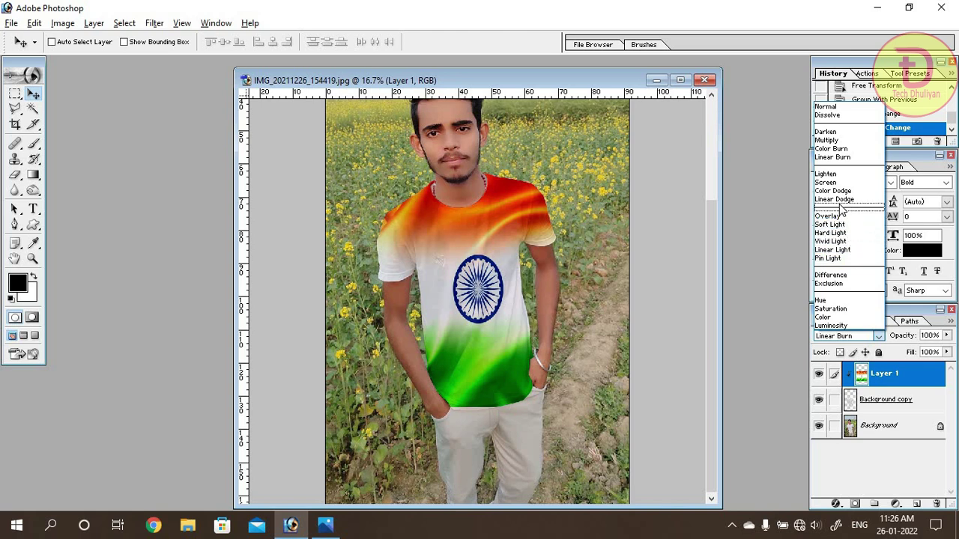
click(838, 249)
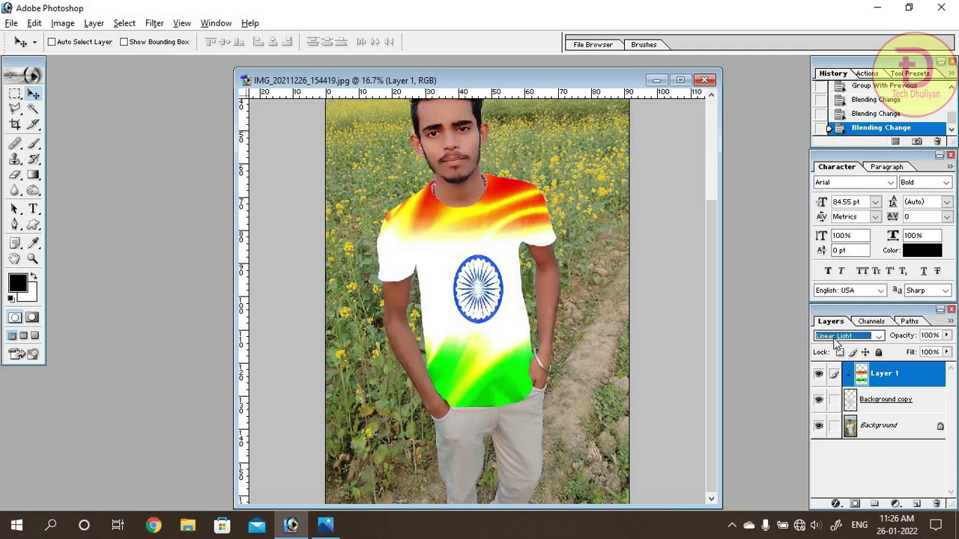
key(Up)
key(Up)
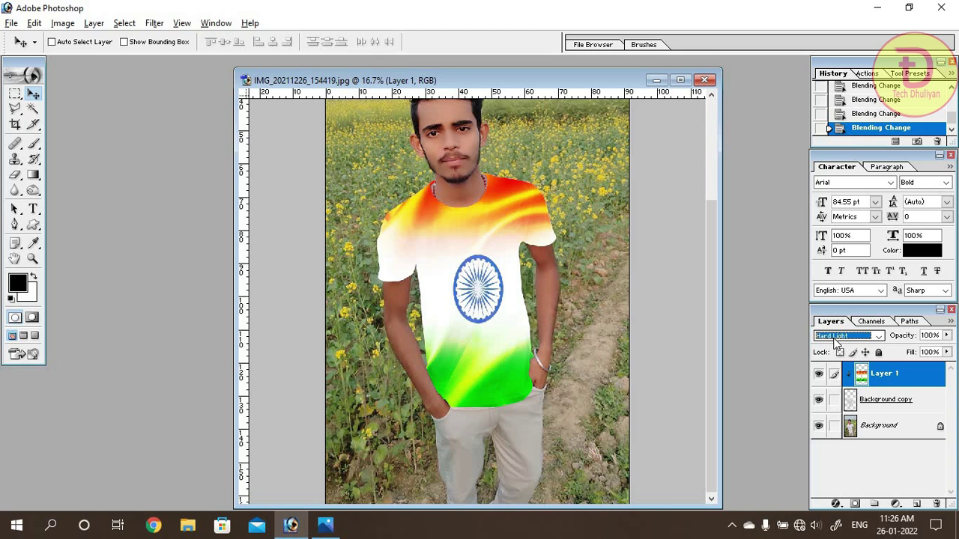
key(Up)
key(Up)
key(Up)
key(Up)
key(Up)
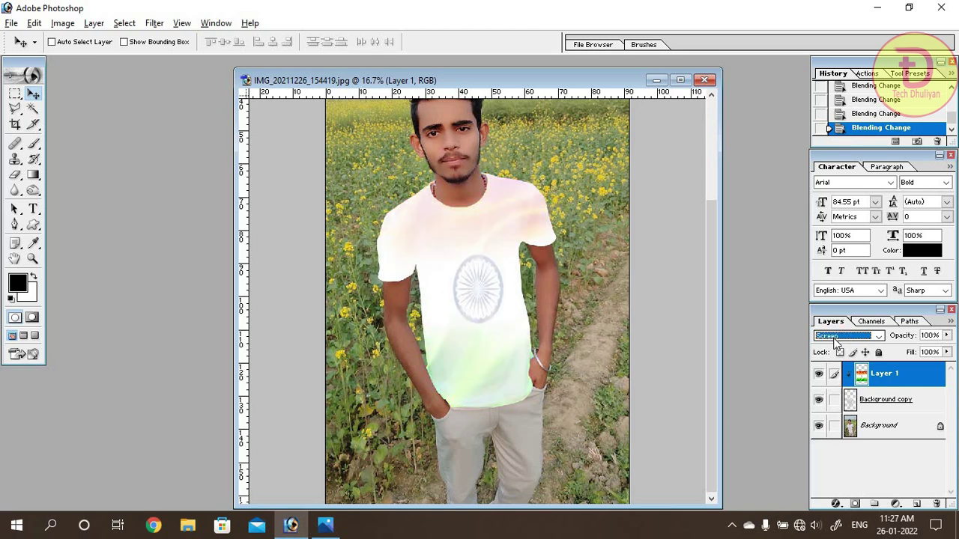
key(Up)
key(Up)
key(Up)
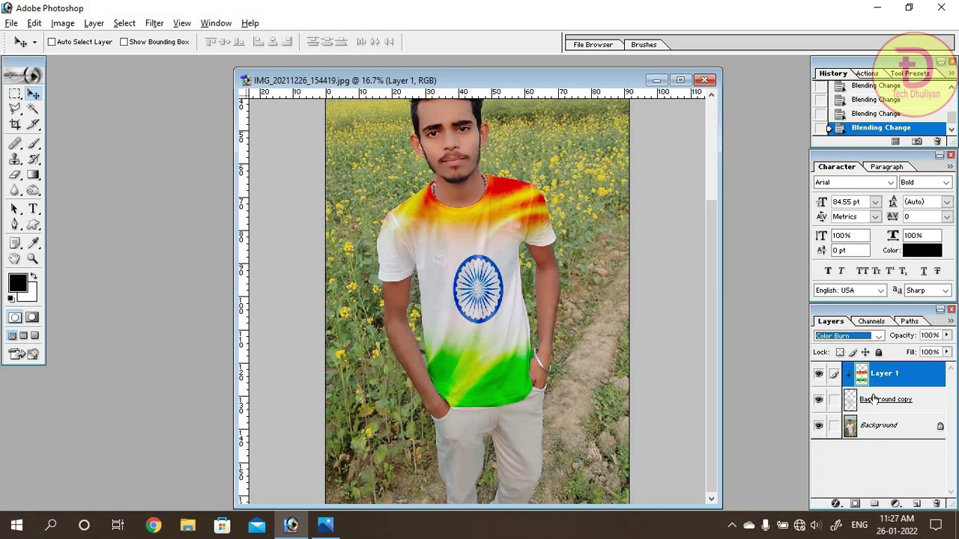
- Merge Layer 1 and Background copy down into the Background layer with Ctrl+E twice
key(ctrl+e)
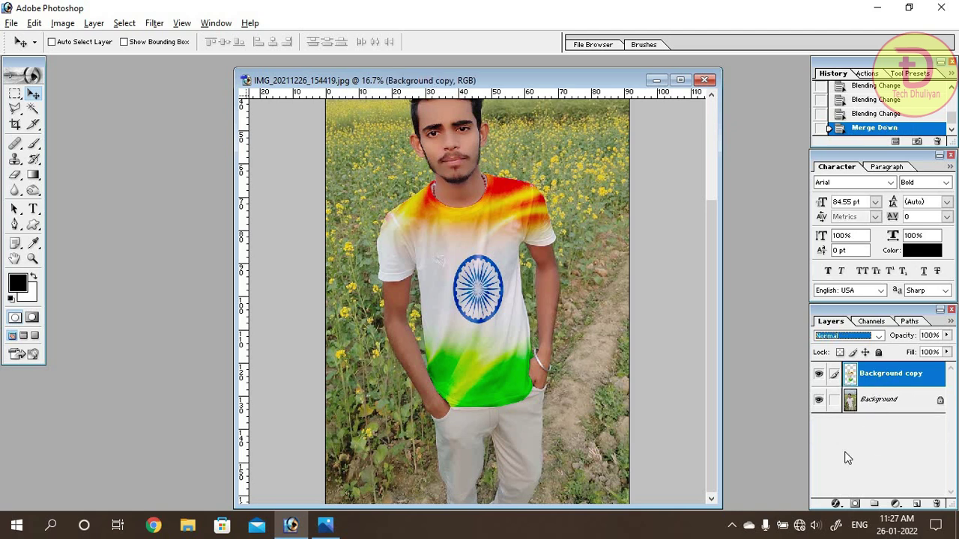
key(ctrl+e)
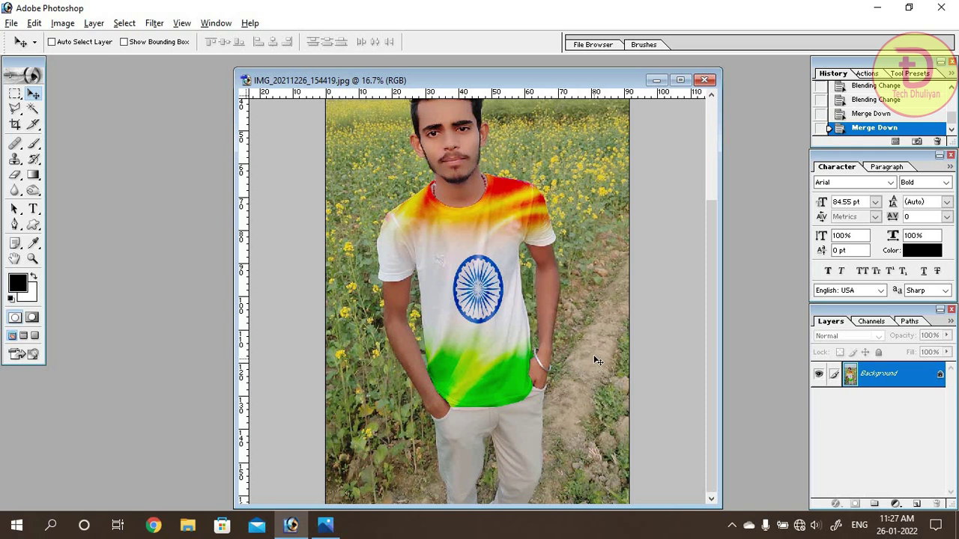
click(16, 109)
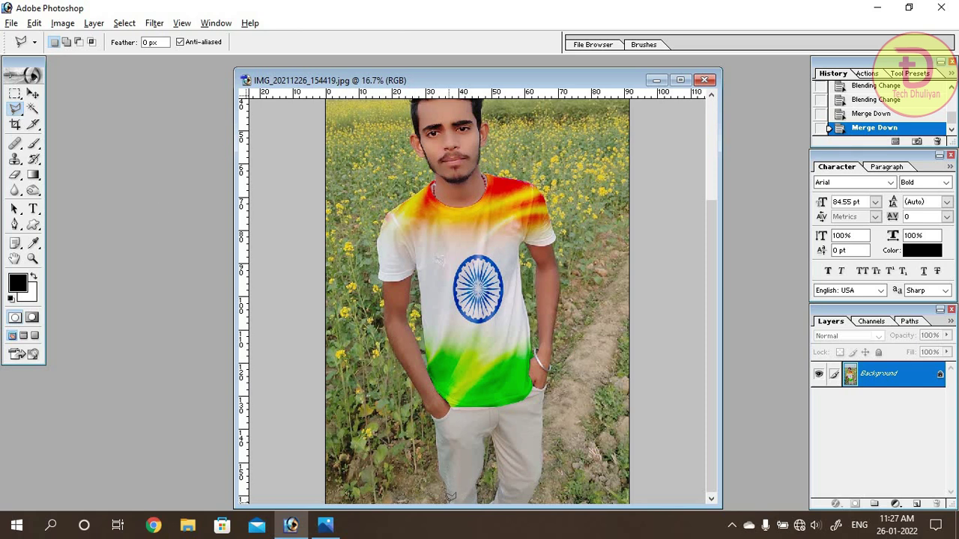
- Zoom in and start the lasso outline at the man's trouser edge
key(ctrl+plus)
key(ctrl+plus)
key(ctrl+plus)
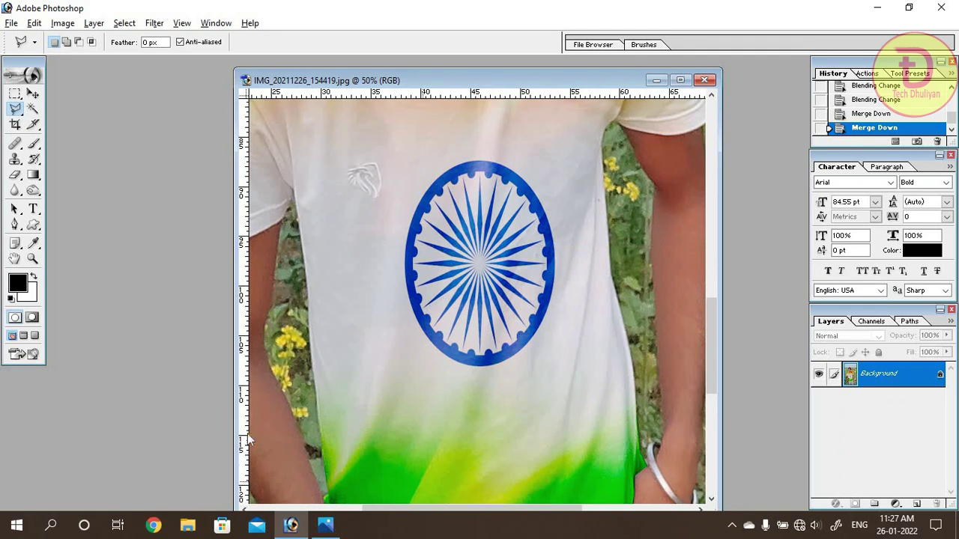
drag(234, 385, 96, 350)
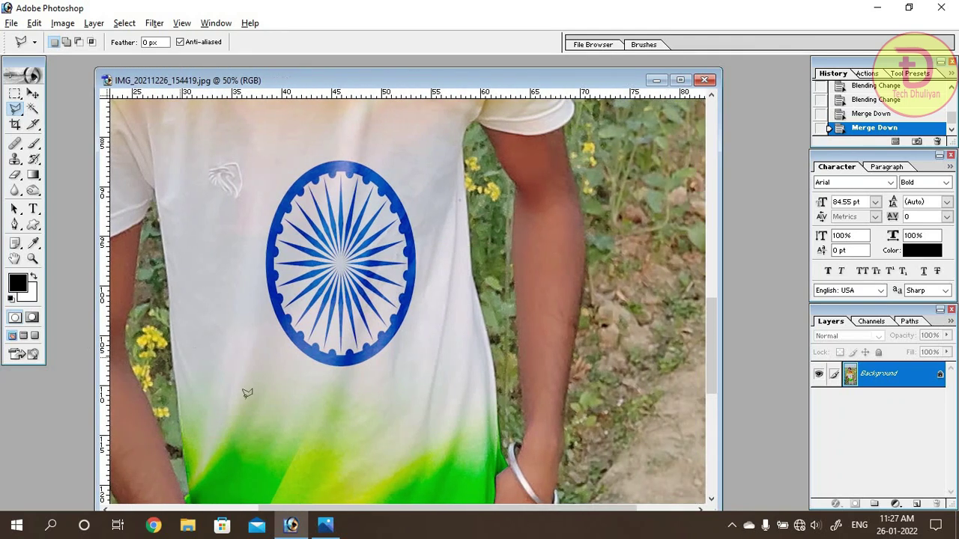
scroll(251, 425, down, 2)
scroll(252, 426, down, 5)
scroll(252, 426, down, 4)
scroll(253, 430, down, 2)
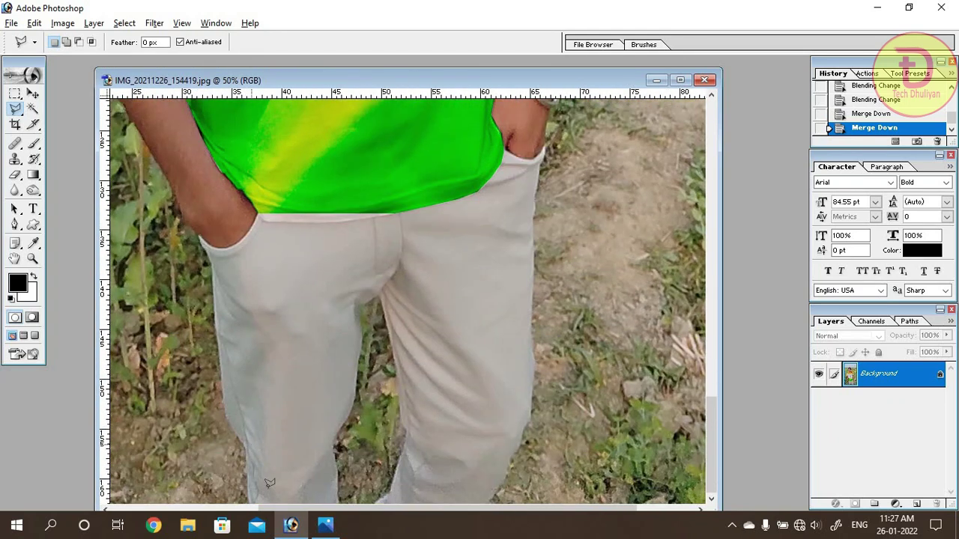
scroll(318, 509, left, 2)
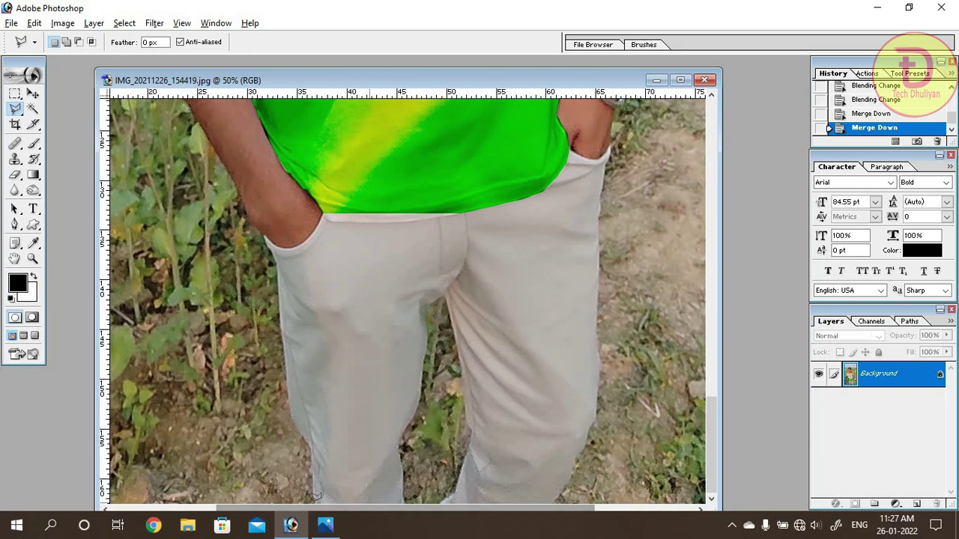
click(313, 473)
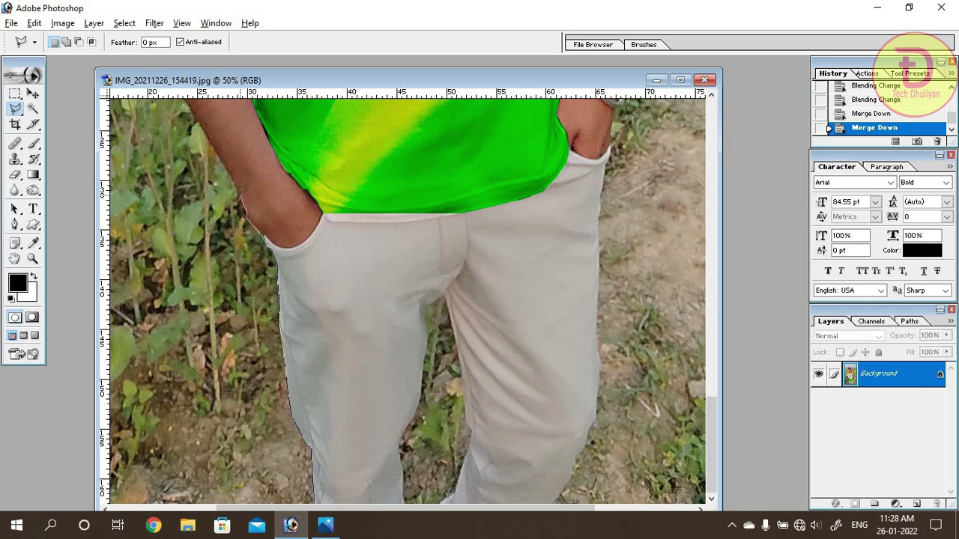
- Trace the outline up the arm and shirt, around the ear and over the hair
drag(202, 143, 358, 386)
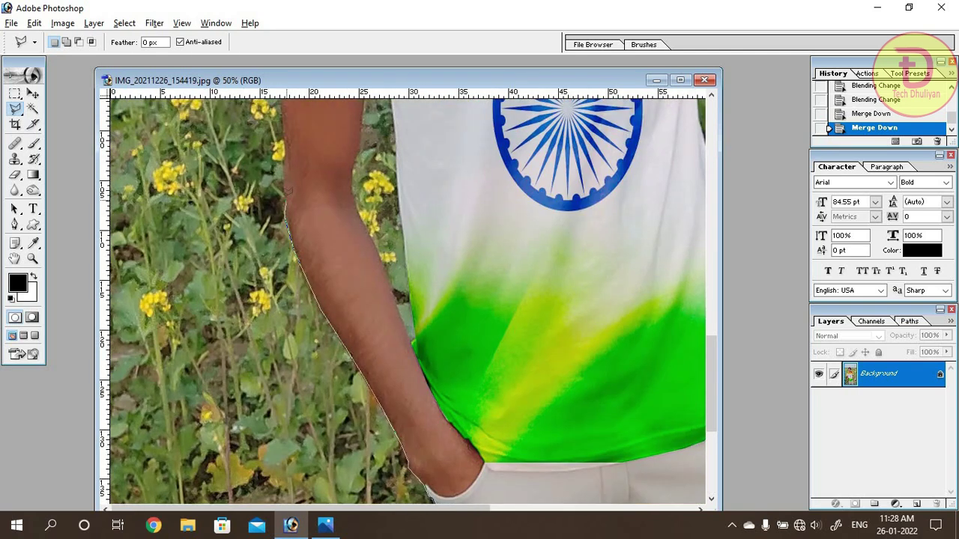
drag(283, 120, 283, 262)
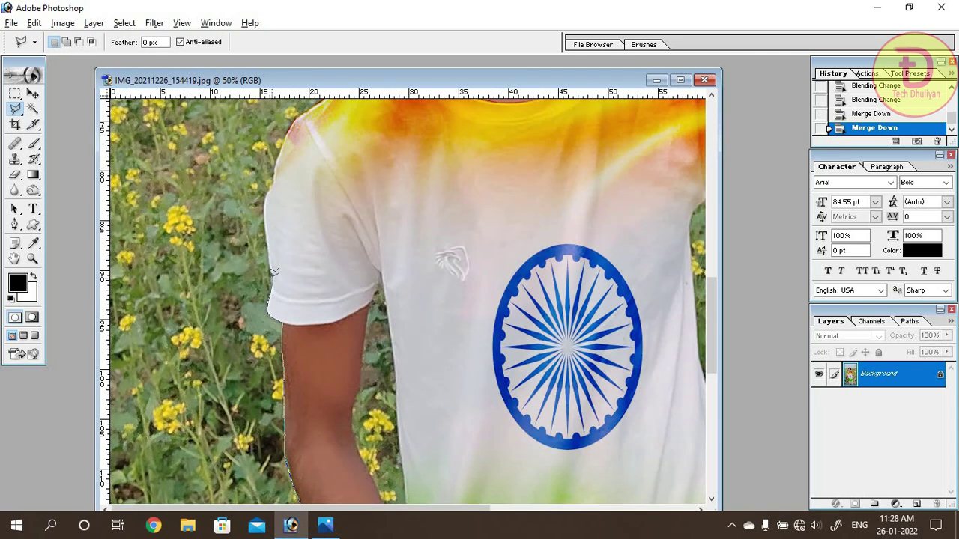
drag(285, 135, 221, 405)
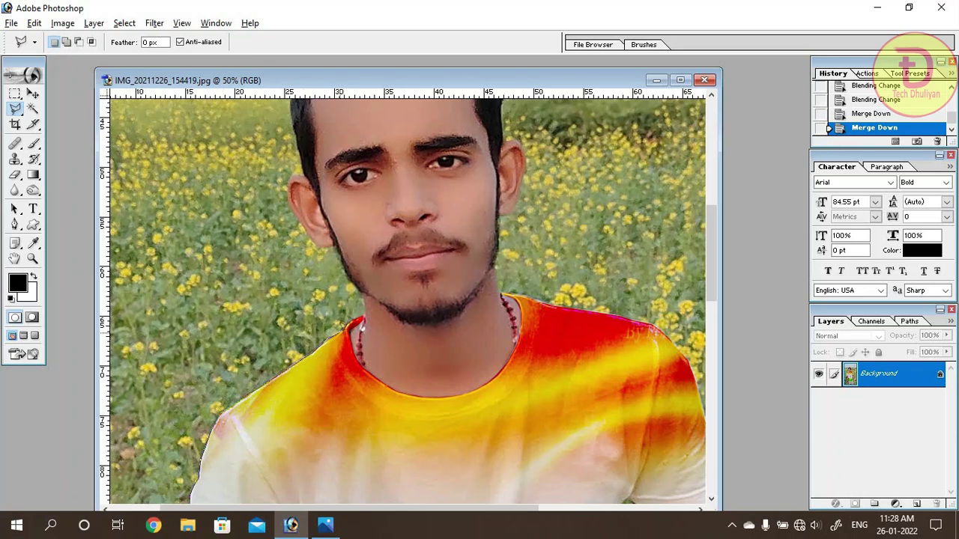
drag(310, 234, 372, 427)
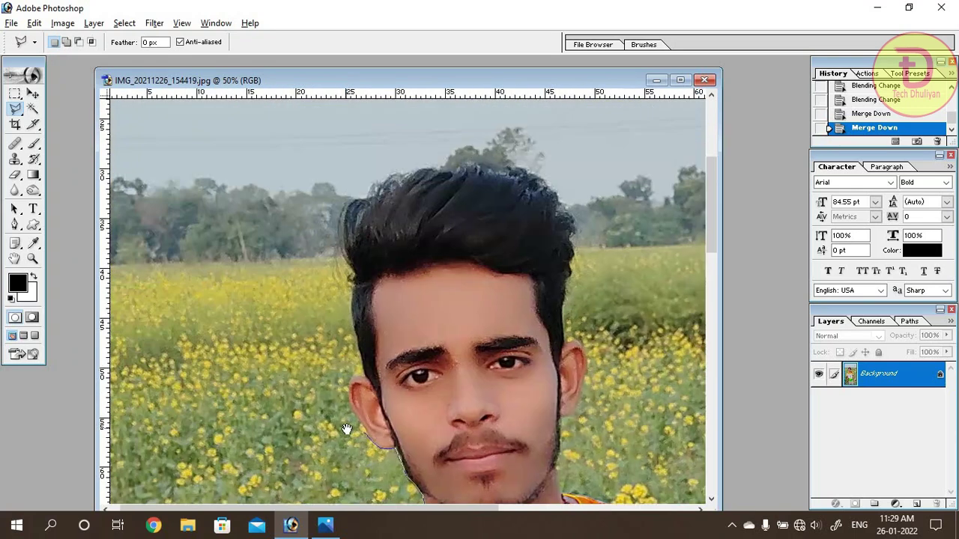
drag(357, 349, 349, 277)
mouse_move(343, 240)
mouse_down()
mouse_move(373, 192)
mouse_move(436, 164)
mouse_move(479, 157)
mouse_move(530, 168)
mouse_move(573, 240)
mouse_move(565, 294)
mouse_up()
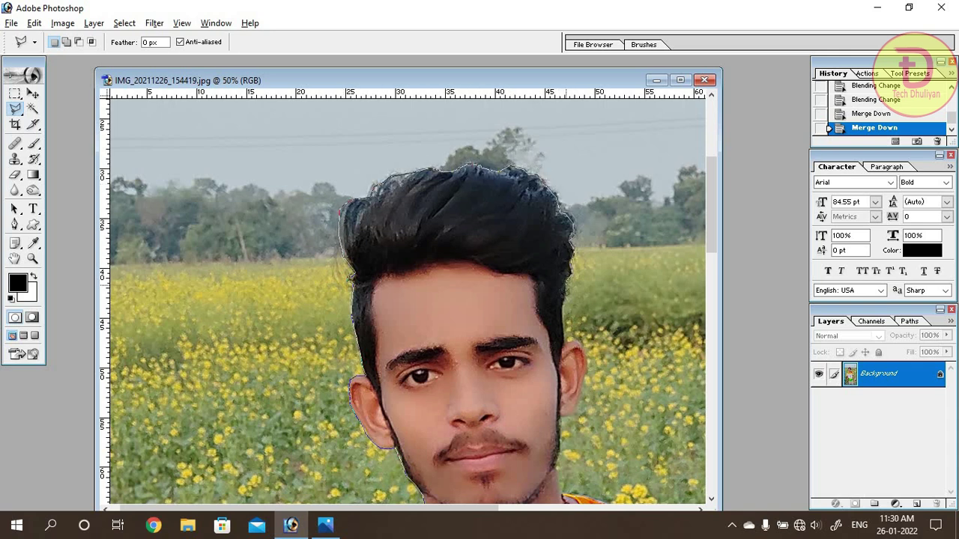
- Continue the outline down the trouser edge, then zoom out and add points near the photo top
scroll(584, 367, down, 5)
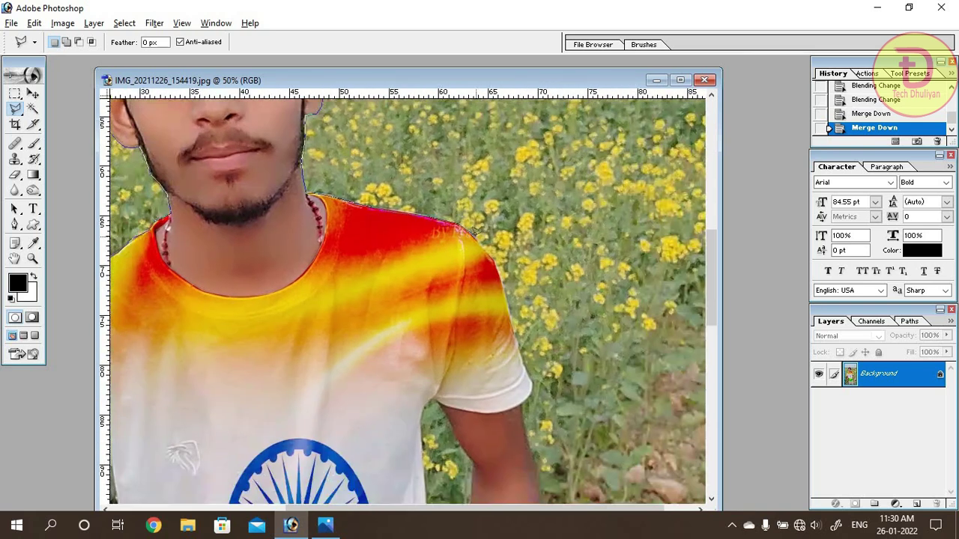
mouse_move(558, 242)
mouse_down()
mouse_move(504, 276)
mouse_move(535, 405)
mouse_up()
scroll(534, 404, down, 6)
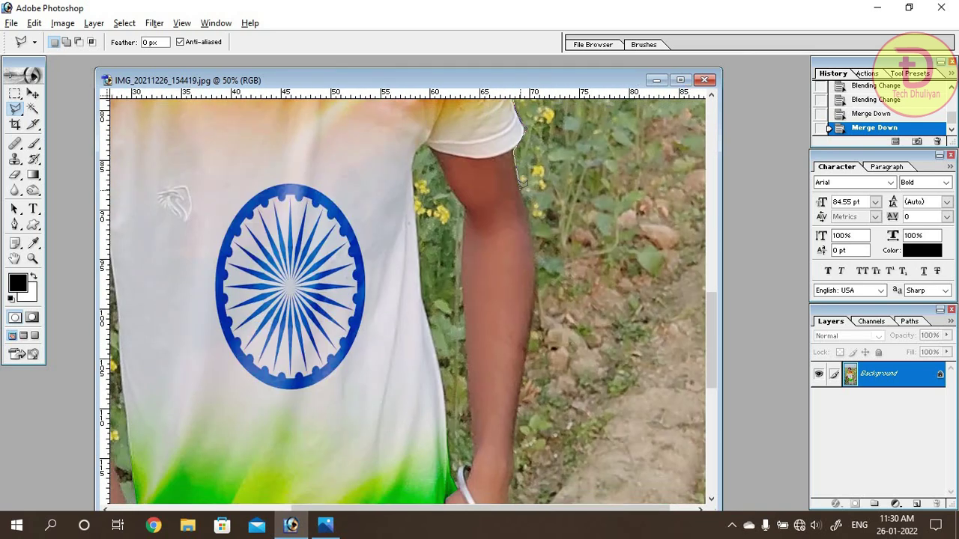
scroll(535, 254, down, 5)
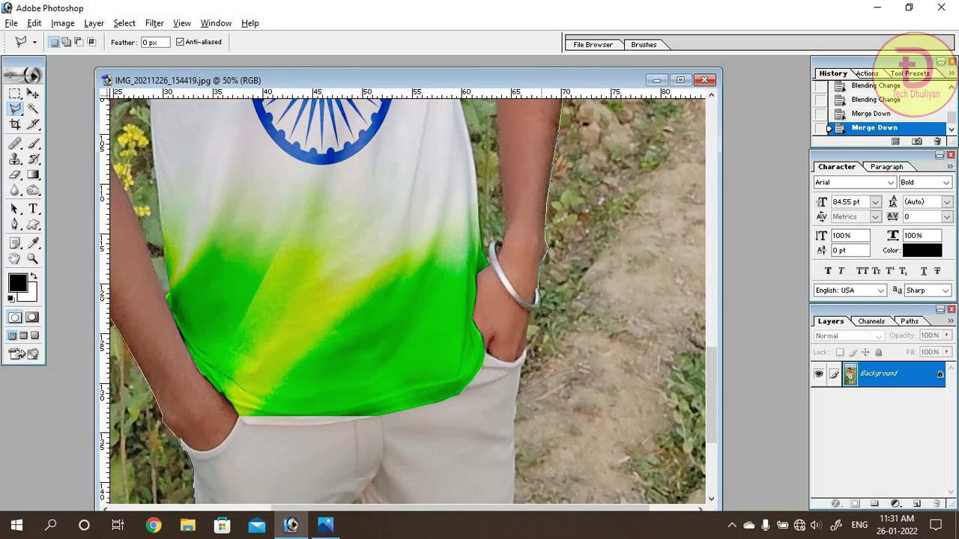
scroll(538, 304, down, 6)
mouse_move(554, 208)
mouse_down()
mouse_move(571, 271)
mouse_move(725, 532)
mouse_up()
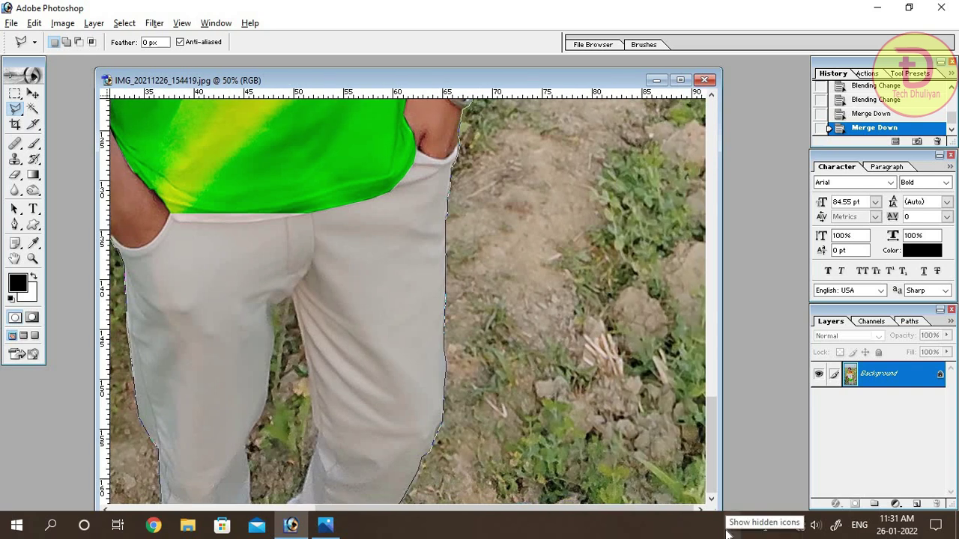
key(ctrl+minus)
key(ctrl+minus)
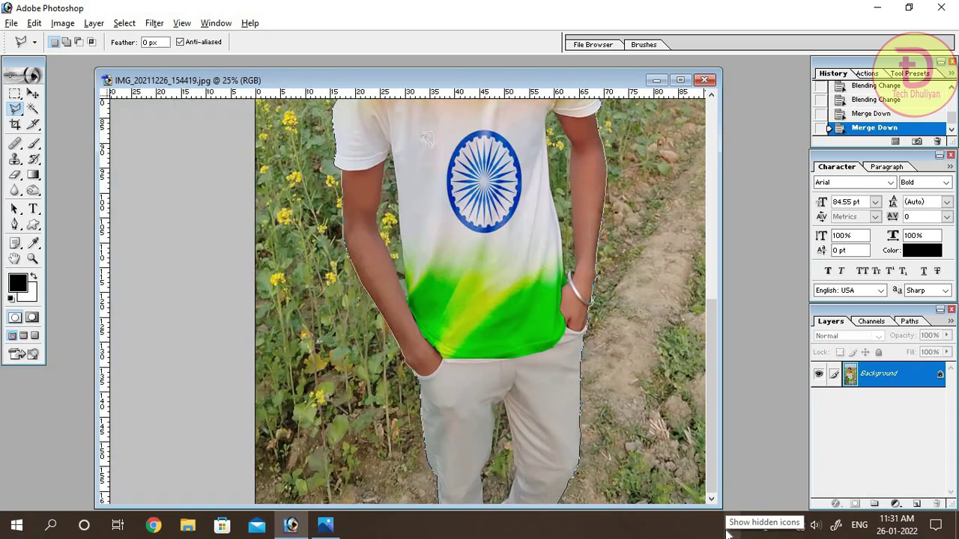
key(ctrl+minus)
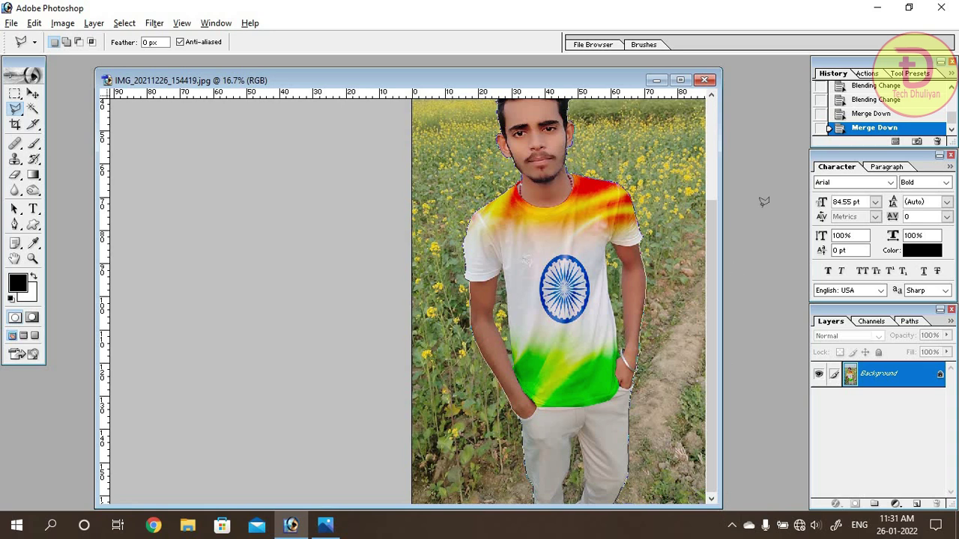
key(Page_Up)
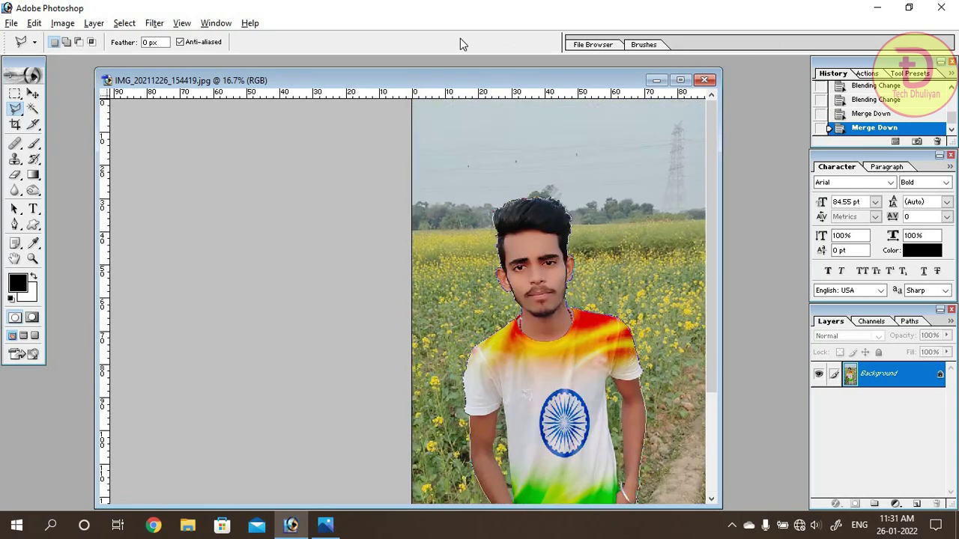
click(353, 99)
click(338, 169)
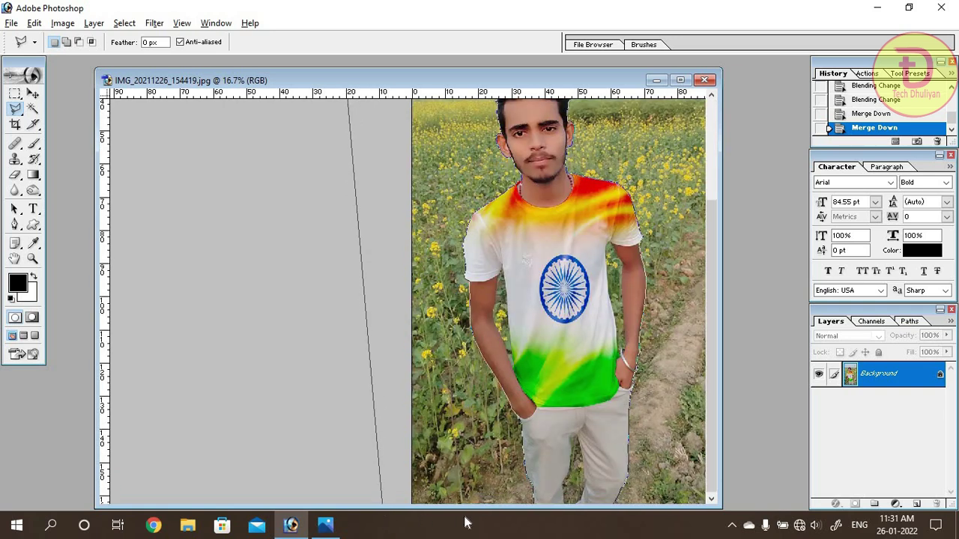
- Close the lasso outline around the man and zoom in on the shirt's chakra
click(536, 498)
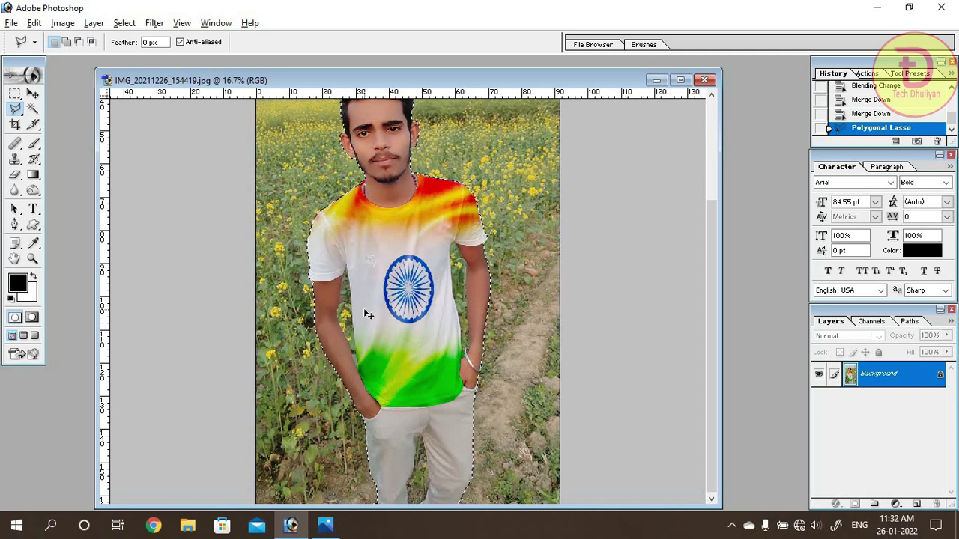
key(ctrl+plus)
key(ctrl+plus)
key(ctrl+plus)
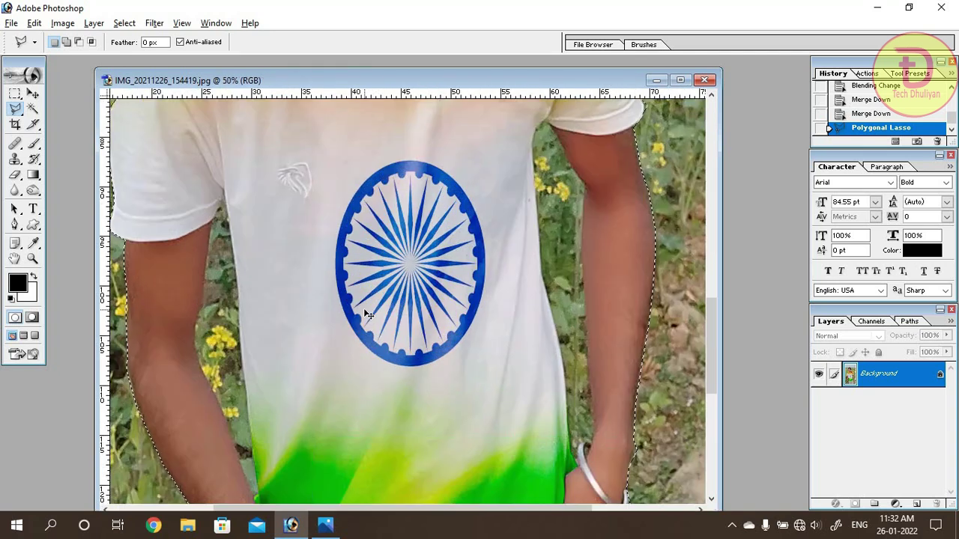
key(ctrl+plus)
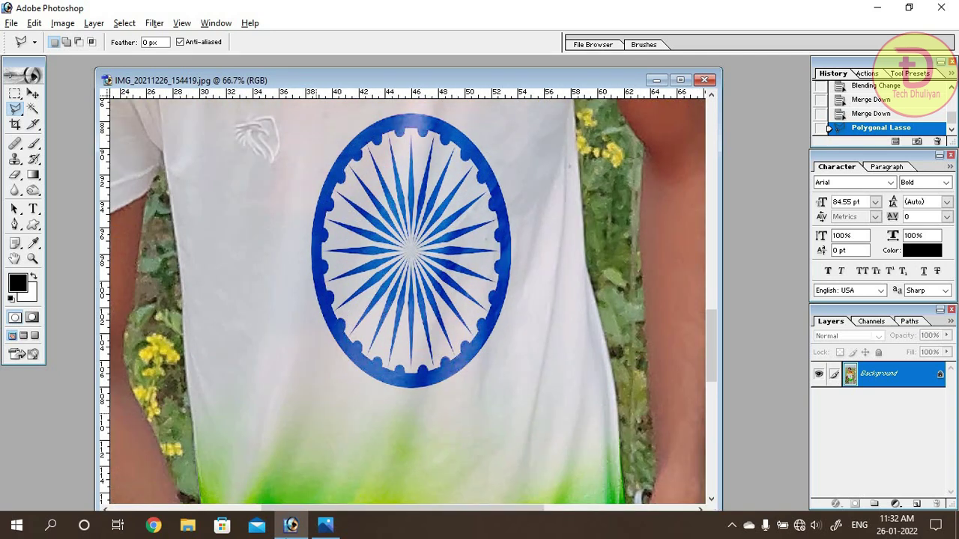
drag(298, 510, 212, 509)
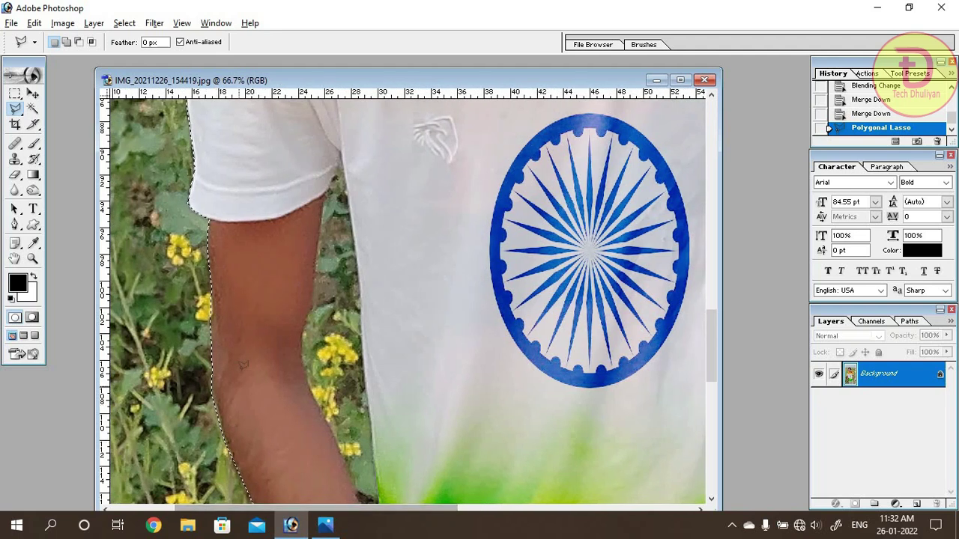
scroll(243, 364, down, 5)
scroll(243, 365, down, 2)
scroll(243, 365, up, 2)
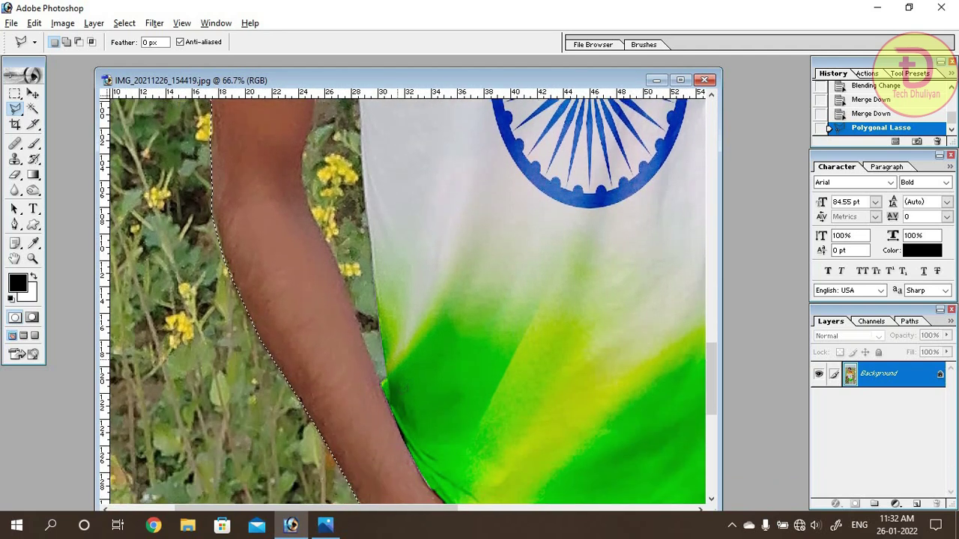
- Add to the selection by tracing the gap between the arm and the shirt
key(shift)
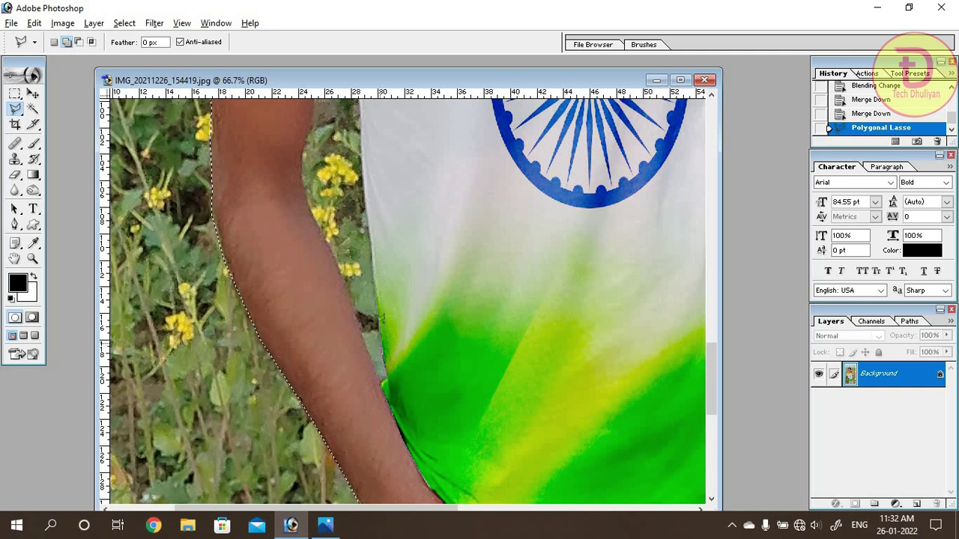
click(373, 270)
click(363, 176)
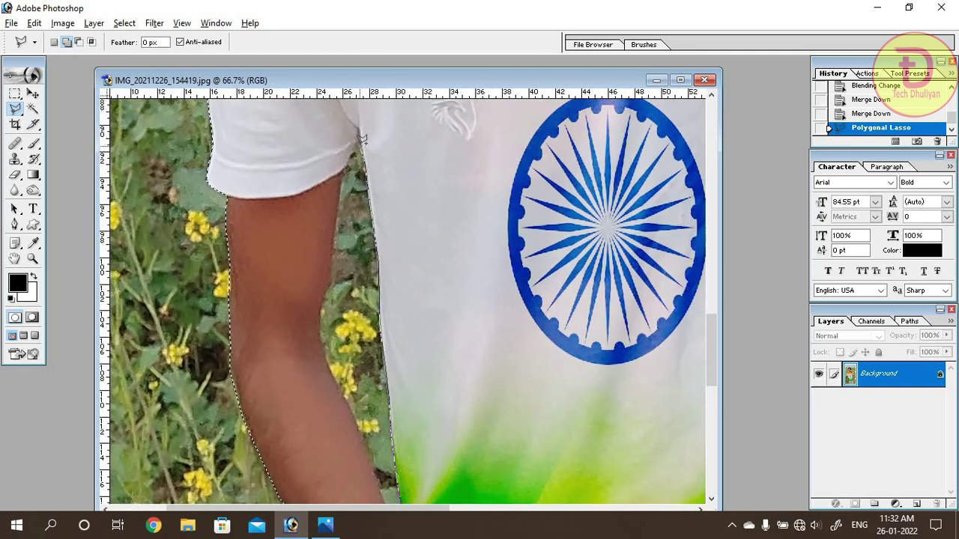
click(362, 139)
click(337, 232)
click(330, 329)
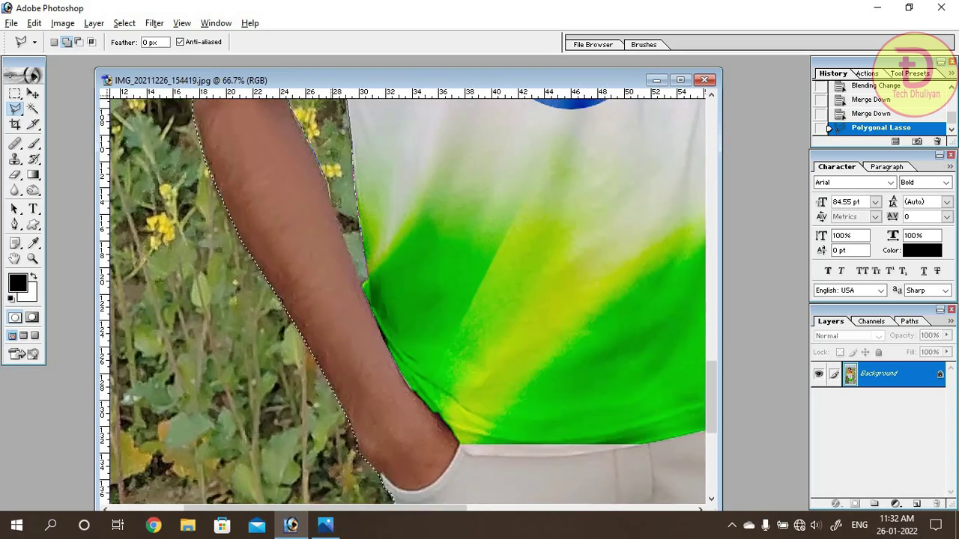
- Trace the forearm's left edge past the bangle and close the arm outline
drag(659, 292, 329, 371)
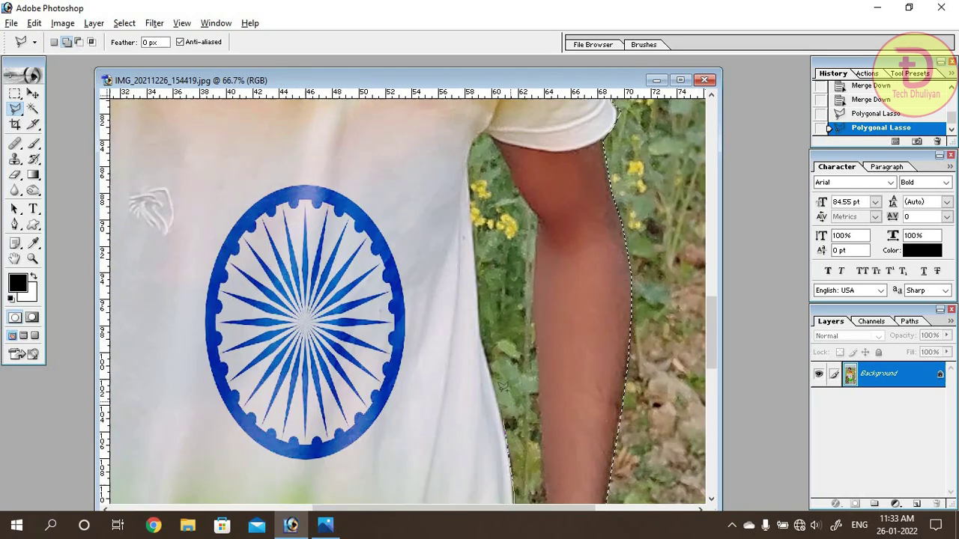
click(499, 420)
click(480, 333)
click(474, 247)
click(470, 165)
click(479, 135)
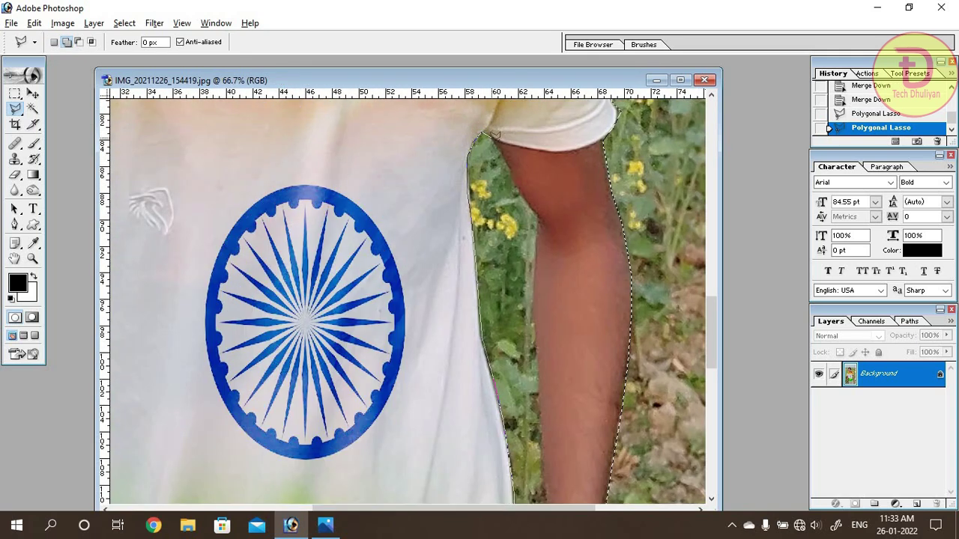
drag(536, 314, 509, 45)
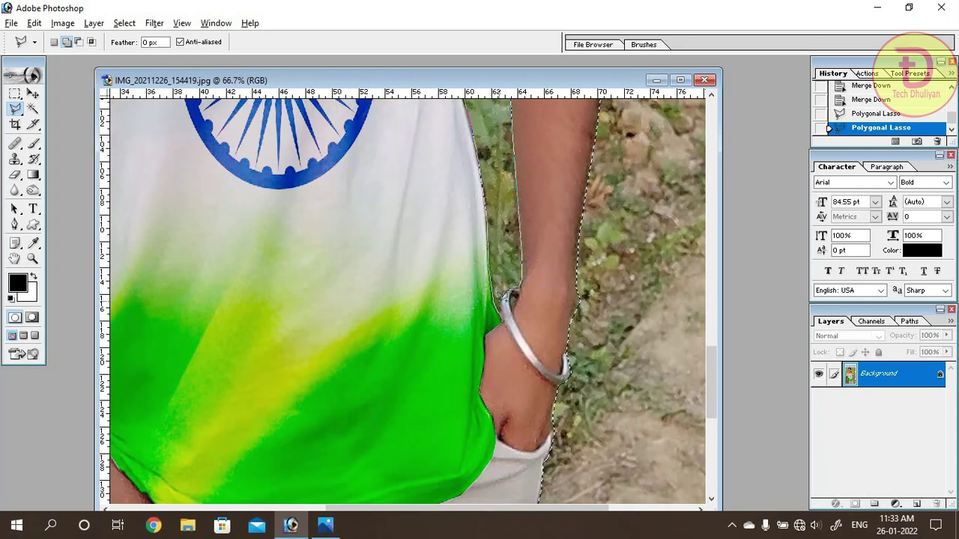
double_click(507, 303)
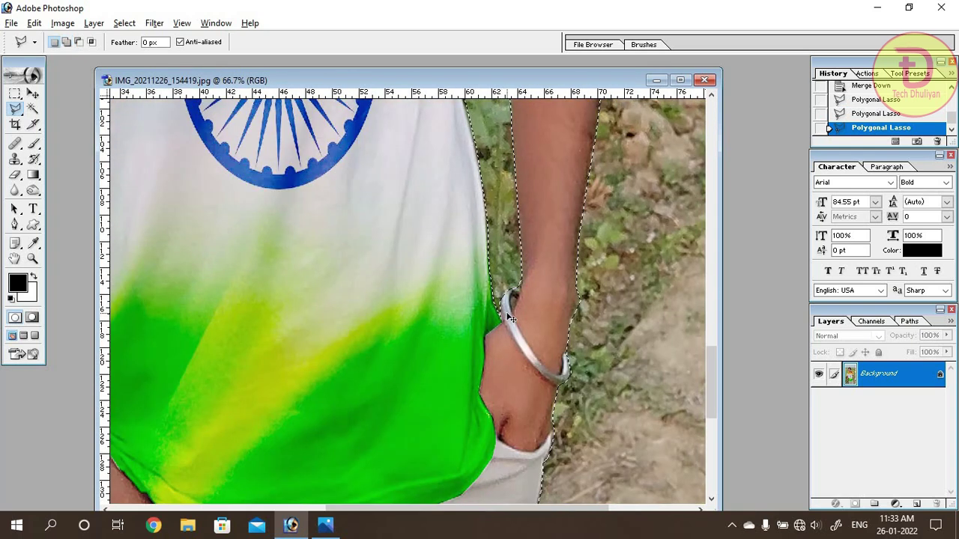
key(ctrl+minus)
- Preview a Gaussian Blur on the background with the radius raised to about 17 pixels
key(ctrl+minus)
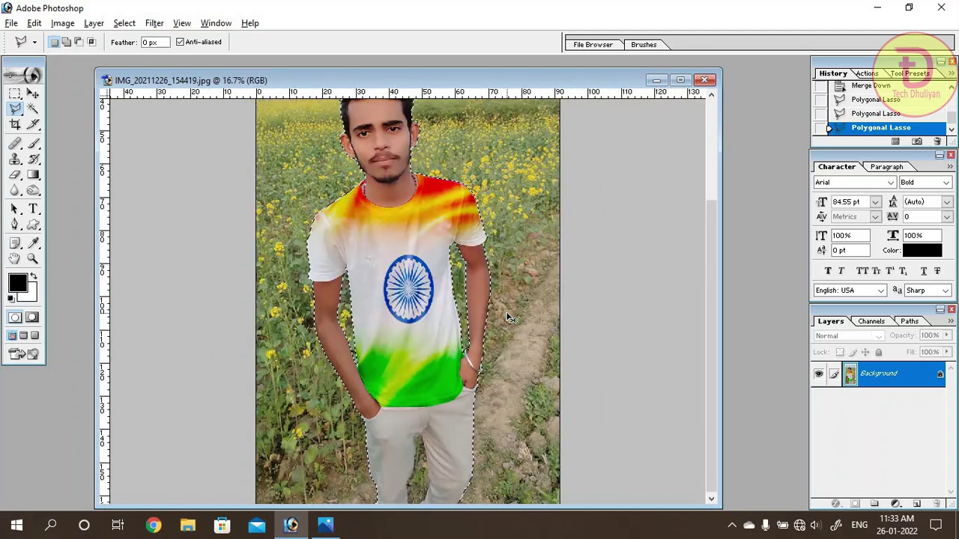
key(ctrl+minus)
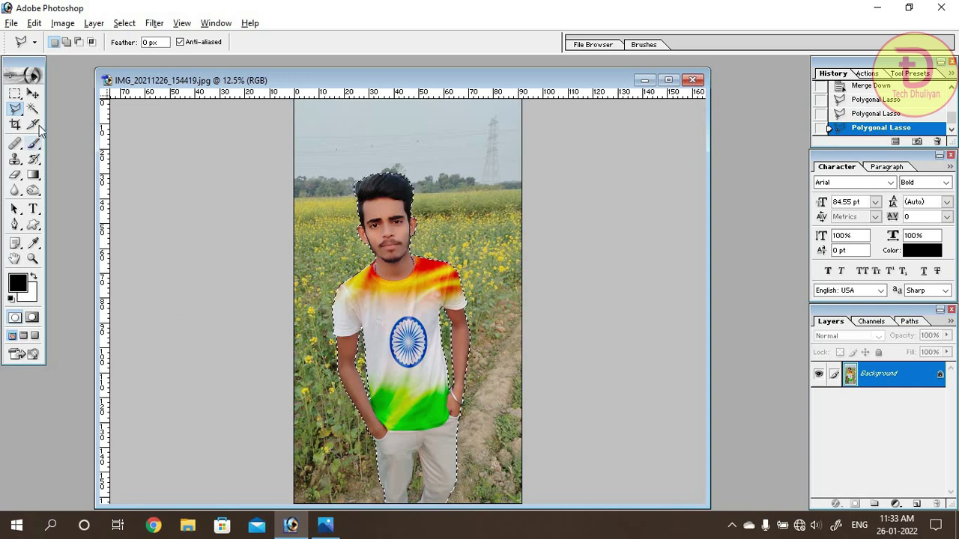
click(33, 94)
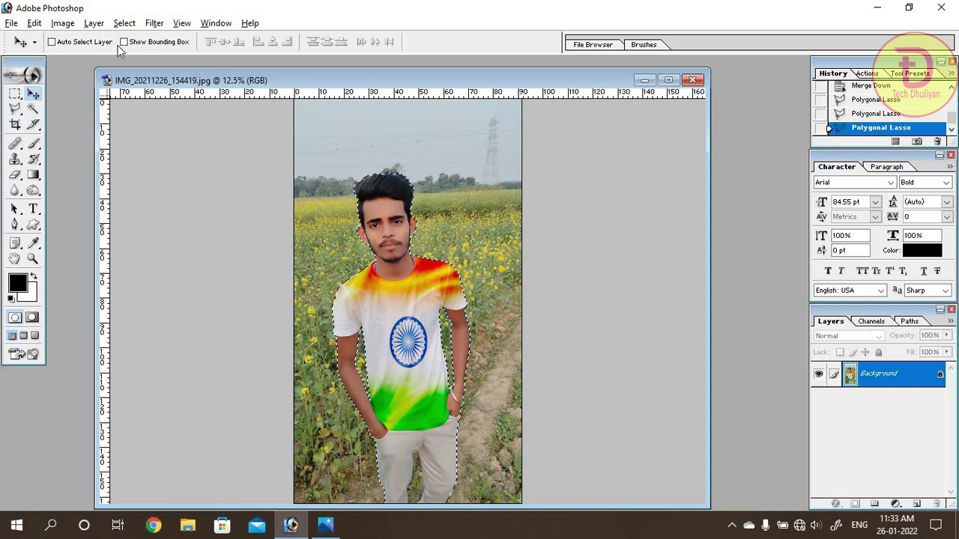
click(156, 24)
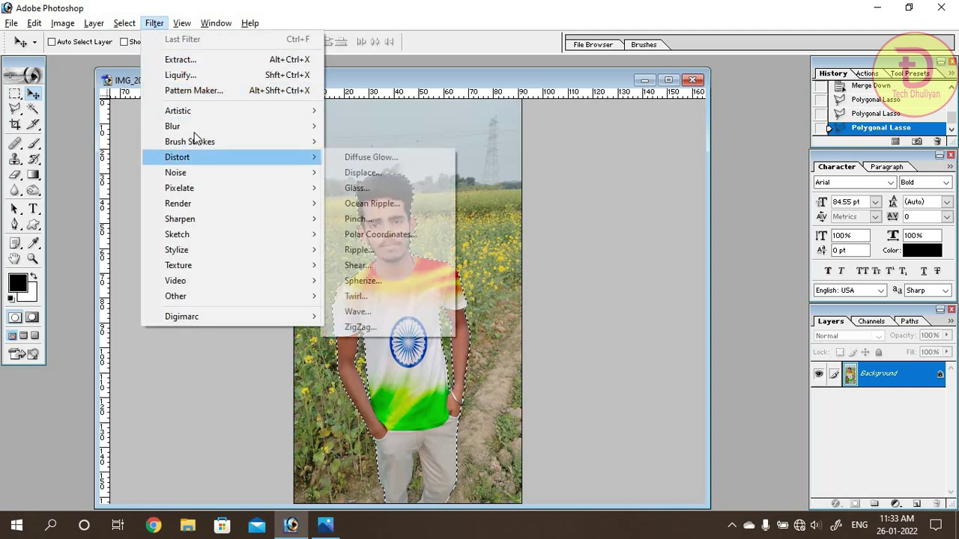
mouse_move(225, 126)
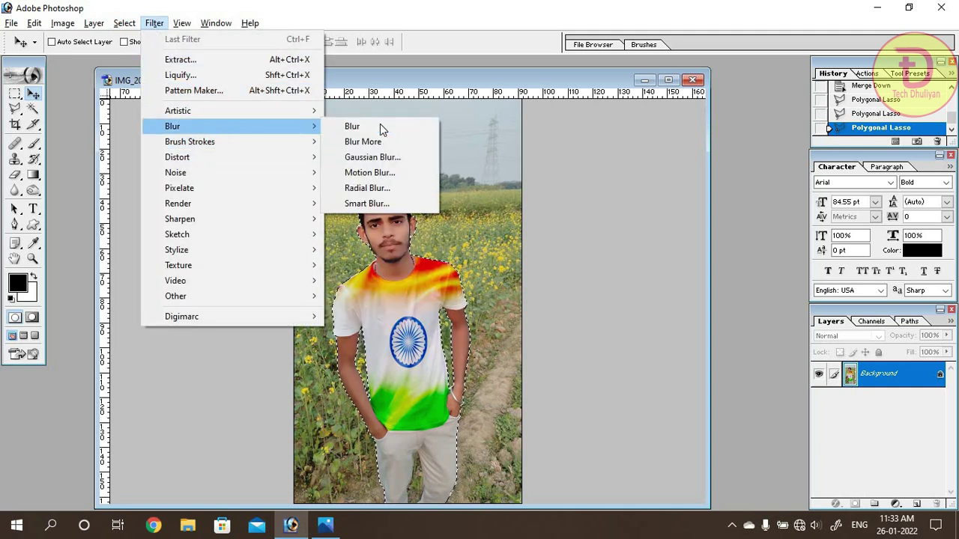
click(367, 163)
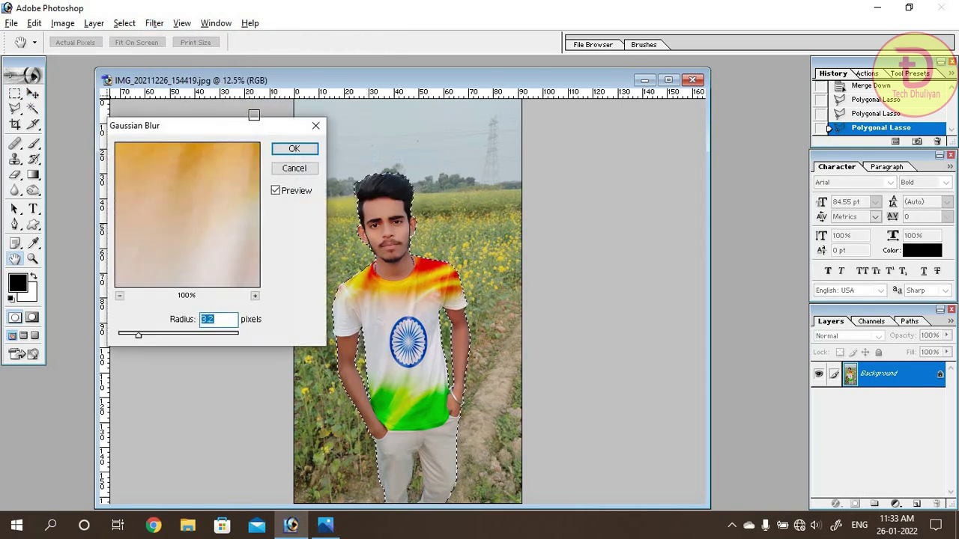
drag(187, 135, 672, 122)
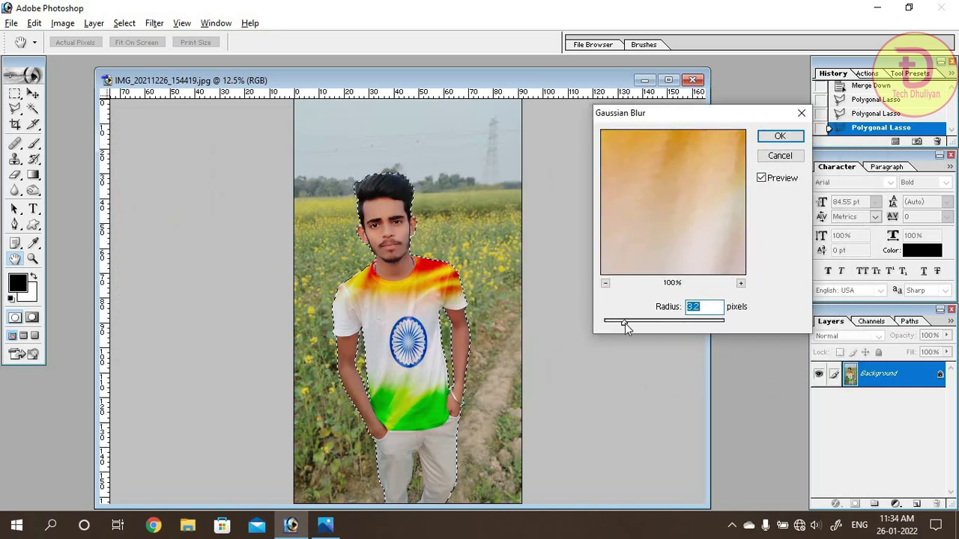
drag(624, 322, 662, 330)
click(662, 328)
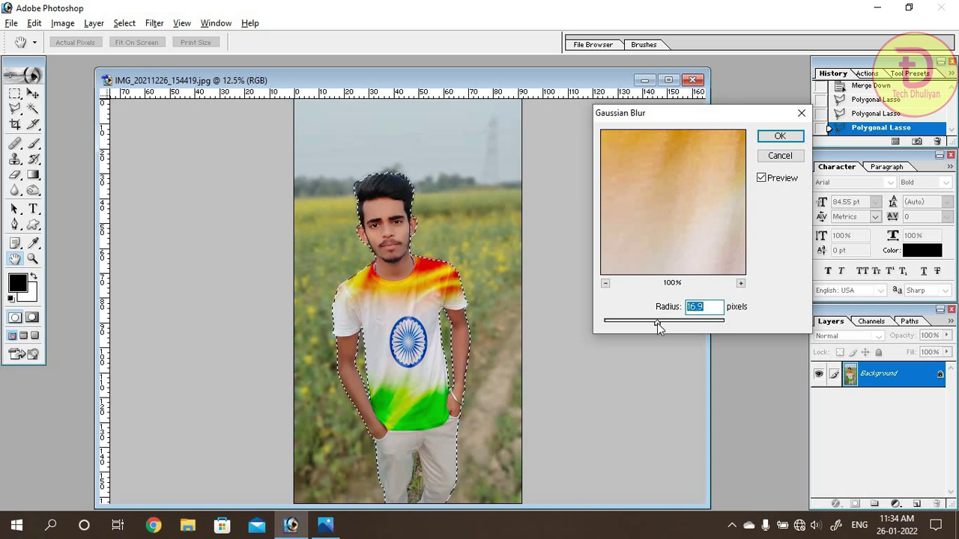
- Apply the blur, then set the background's midtone Color Balance to -11, +27, -11
click(780, 136)
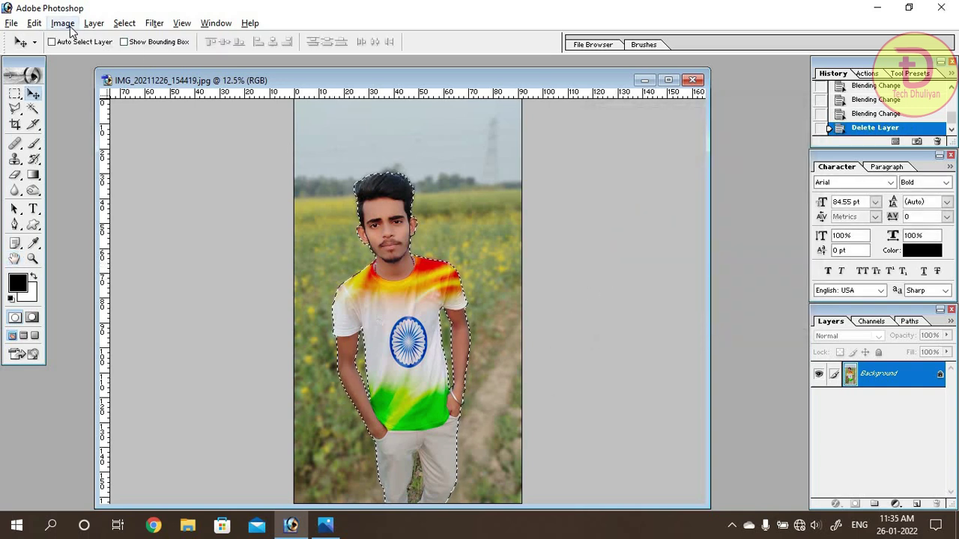
click(63, 24)
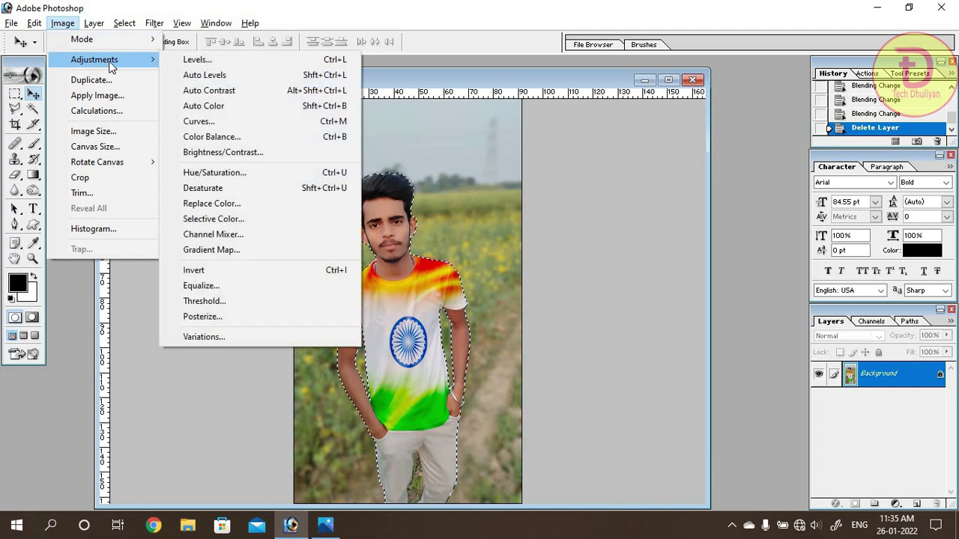
mouse_move(95, 59)
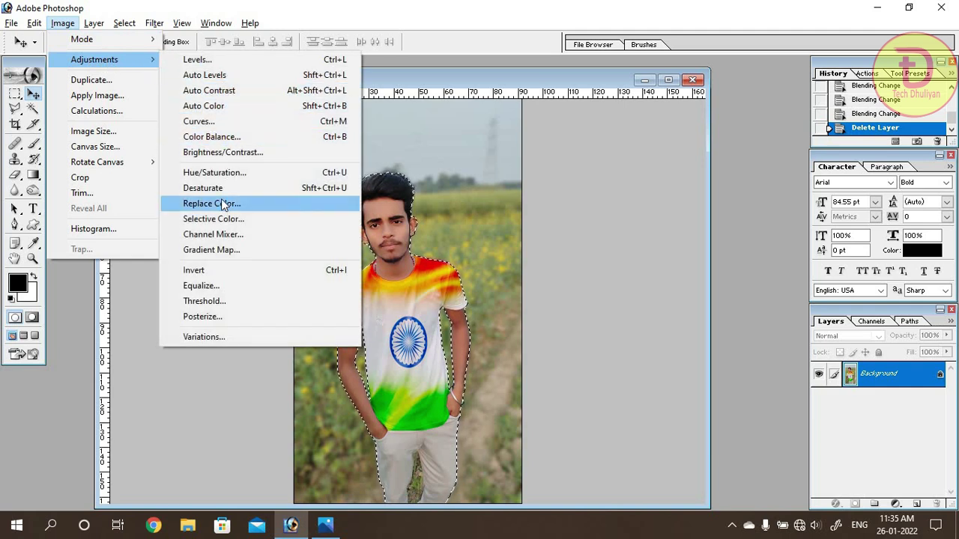
click(217, 140)
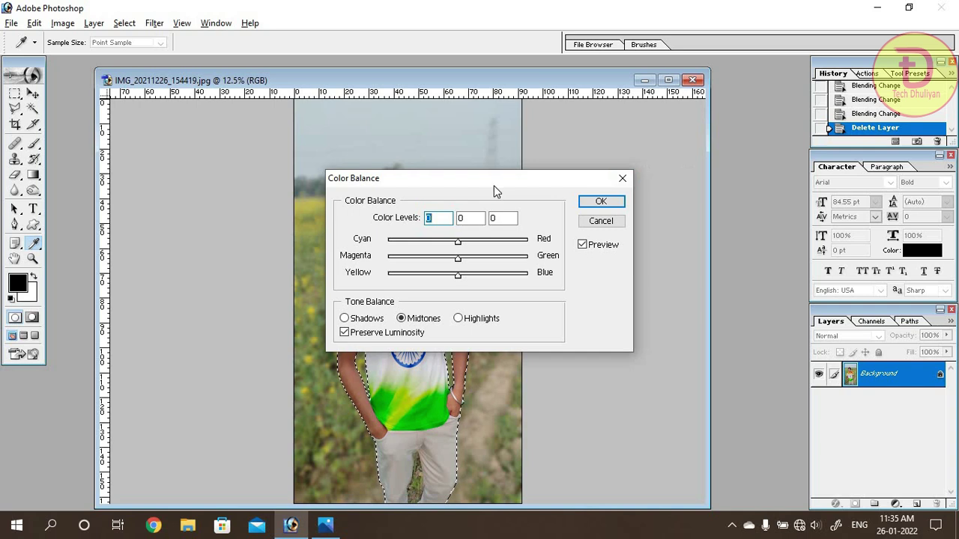
drag(494, 180, 704, 163)
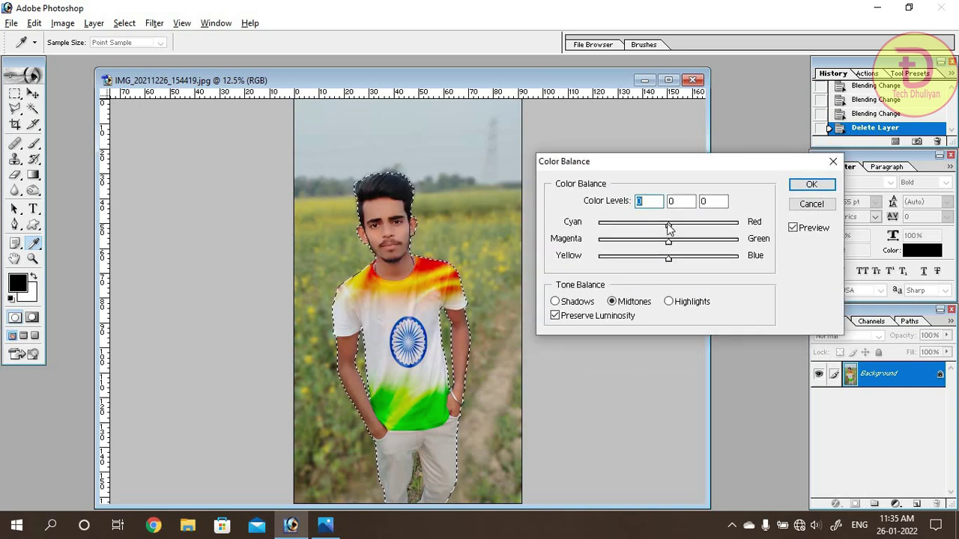
mouse_move(668, 226)
mouse_down()
mouse_move(679, 225)
mouse_move(645, 250)
mouse_move(688, 243)
mouse_move(658, 226)
mouse_up()
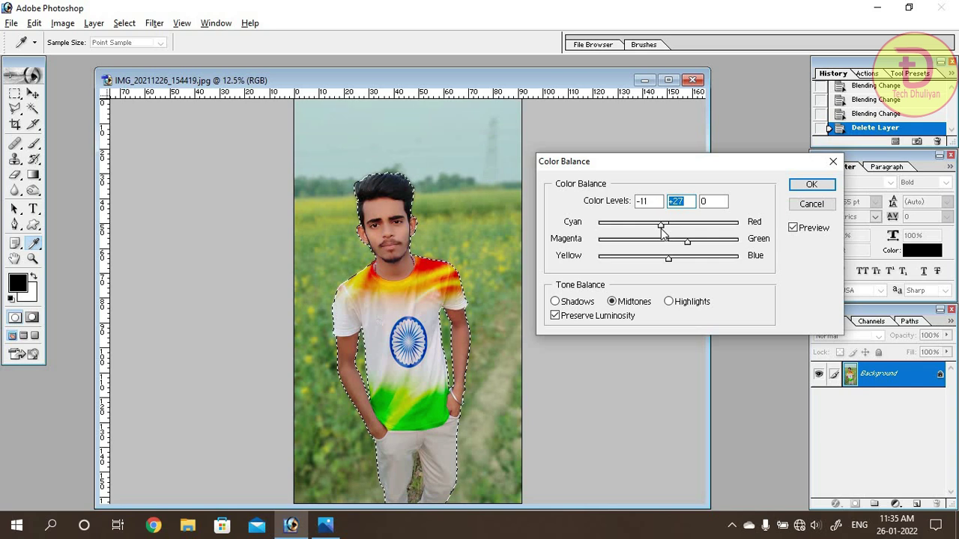
click(662, 227)
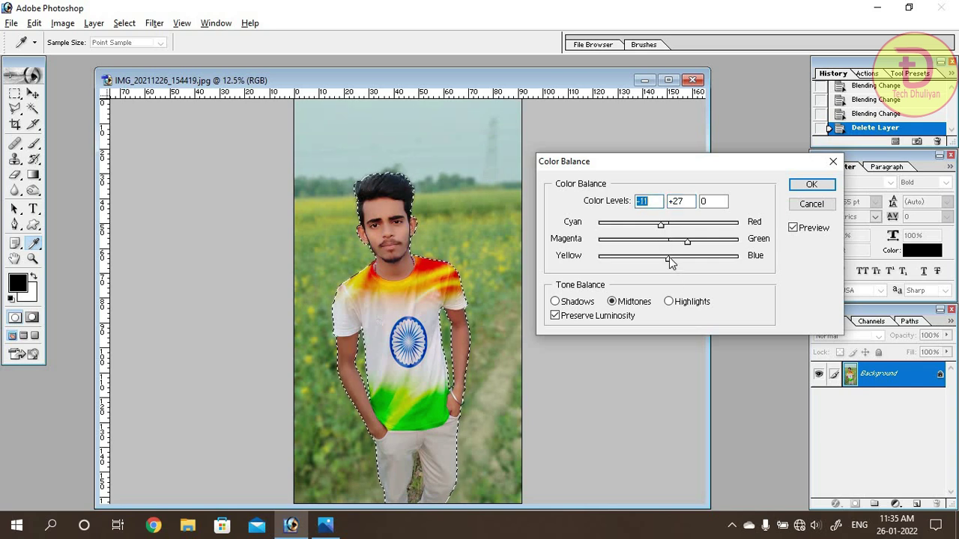
drag(668, 256, 660, 258)
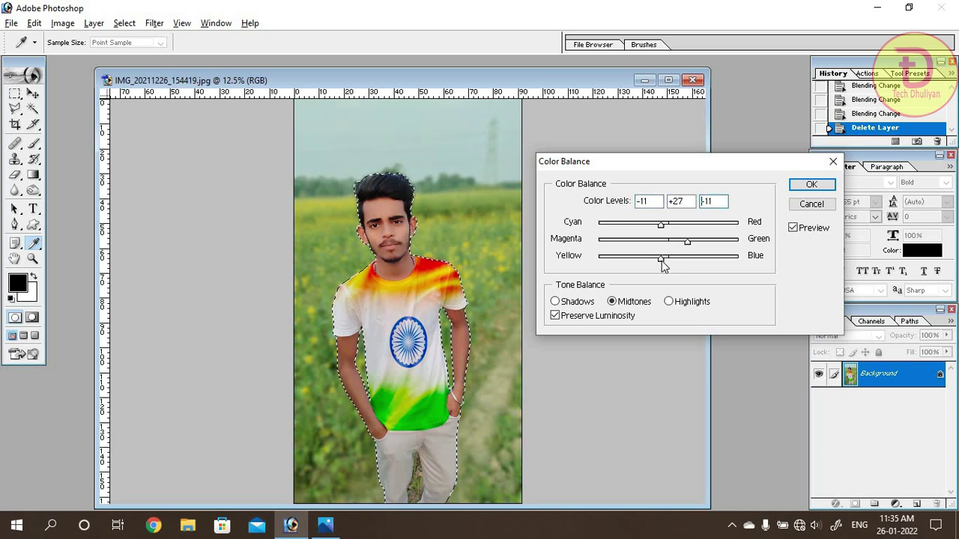
drag(657, 258, 662, 259)
click(810, 184)
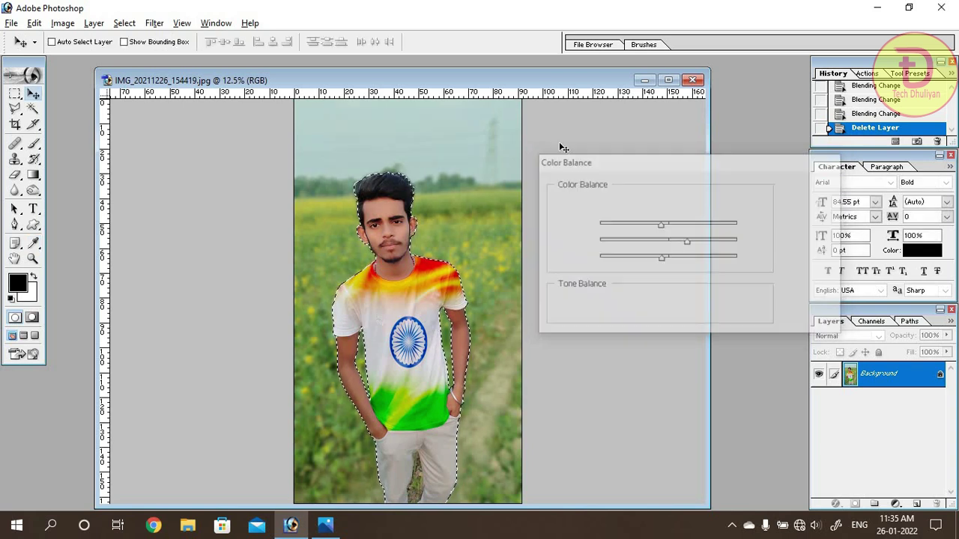
- Apply a midtone Variations adjustment that turns the blurred field a brighter green
click(62, 25)
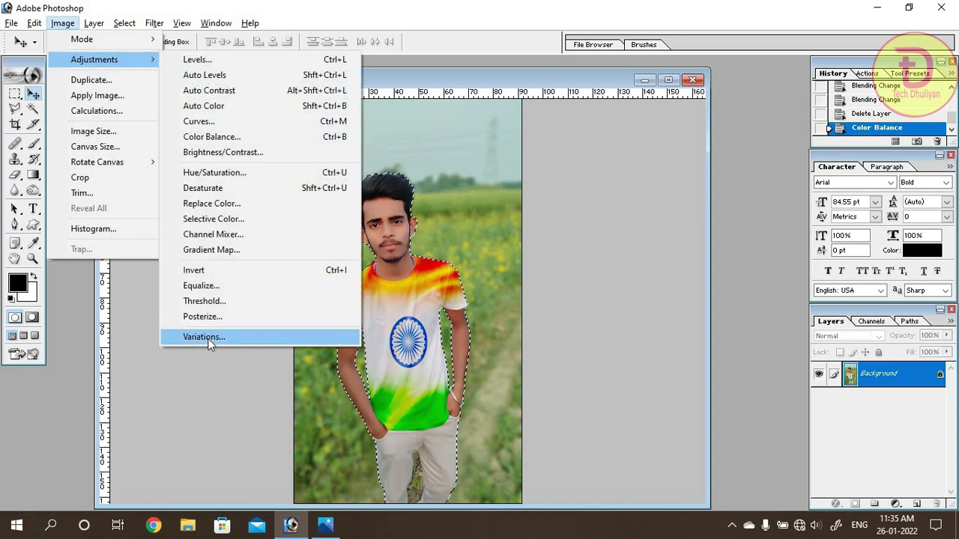
click(251, 336)
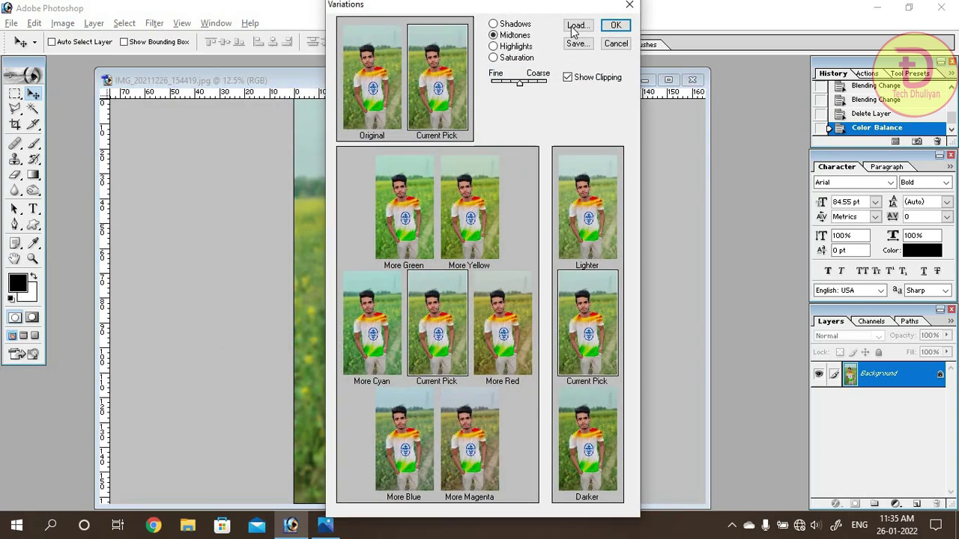
drag(469, 6, 650, 11)
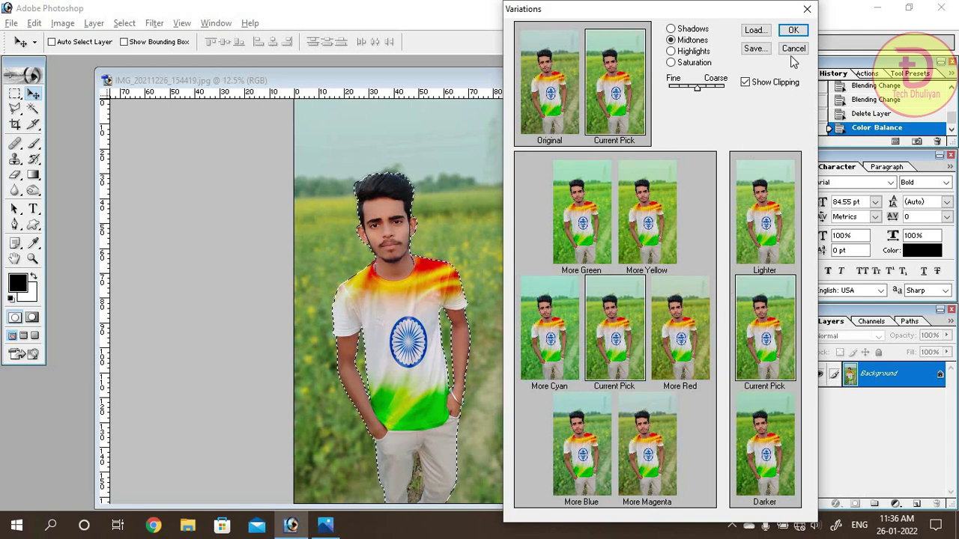
click(793, 30)
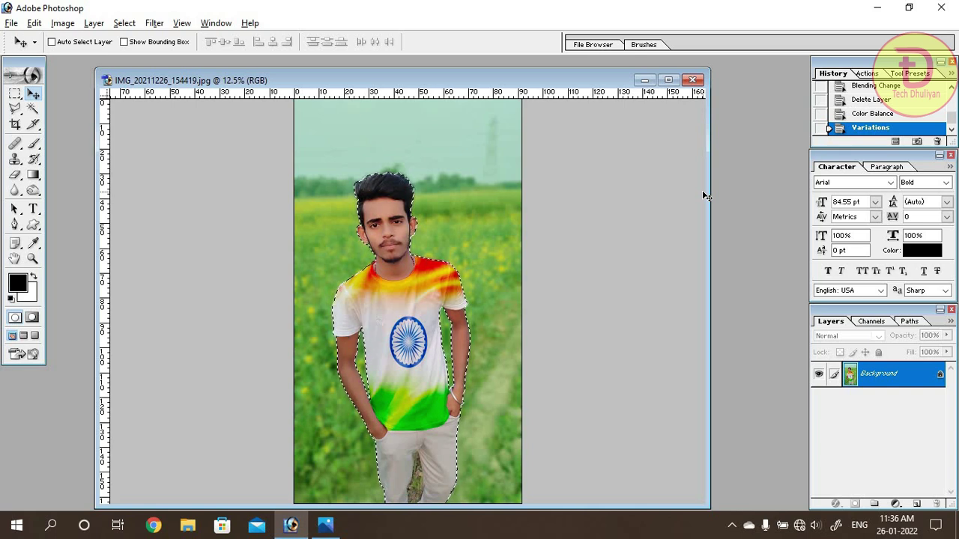
- Deselect the man, nudge the photo's window, and bring up the file-open browser
key(ctrl+d)
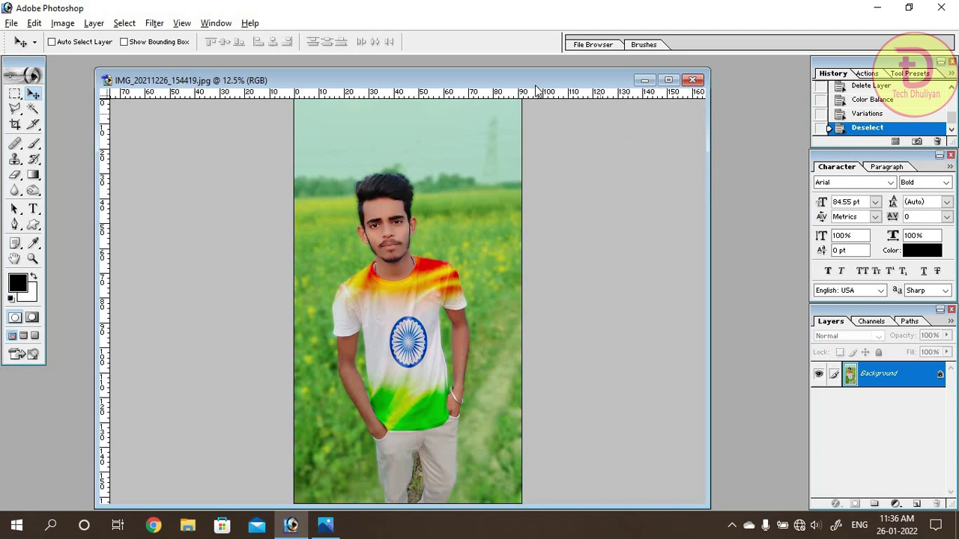
drag(513, 76, 524, 54)
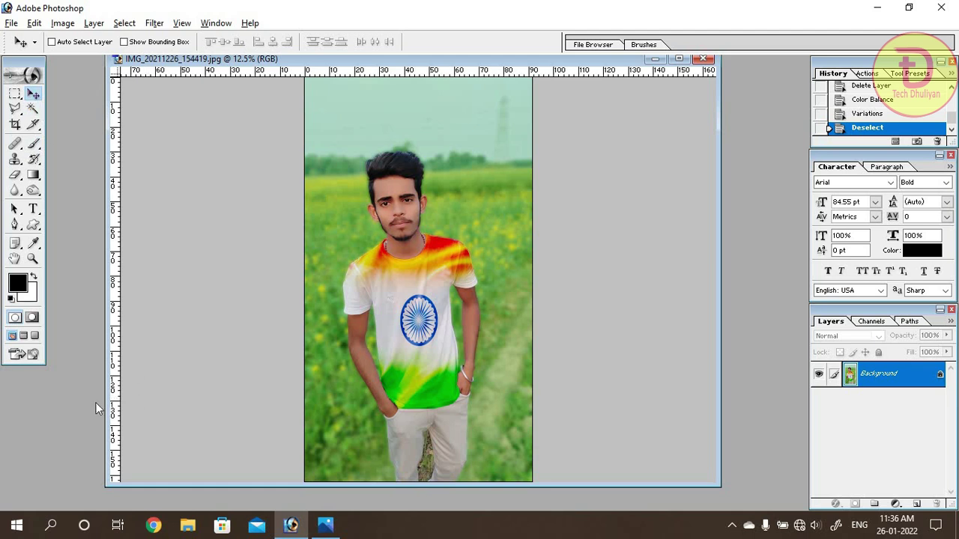
double_click(52, 411)
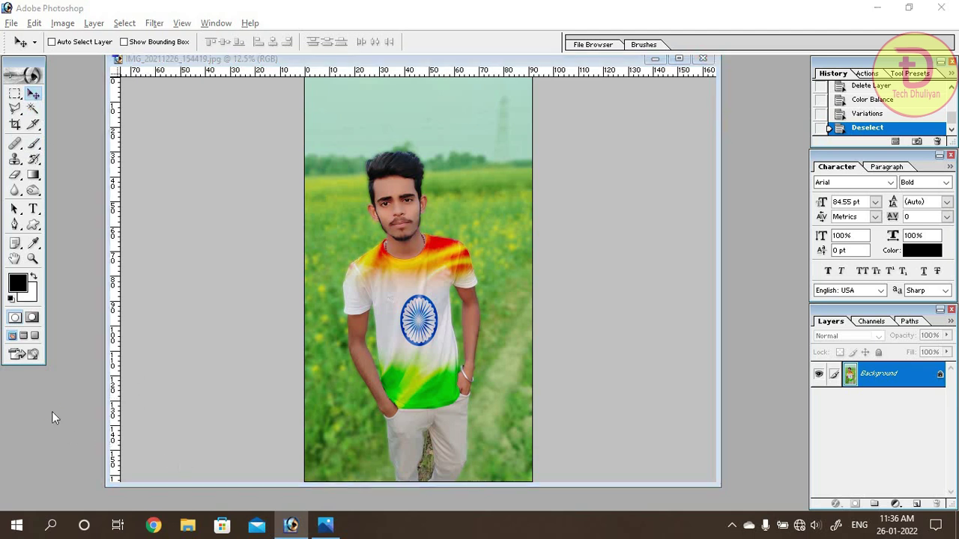
- Open the 26 January Republic Day logo from DTP COLLECTION and shift its window right
click(294, 41)
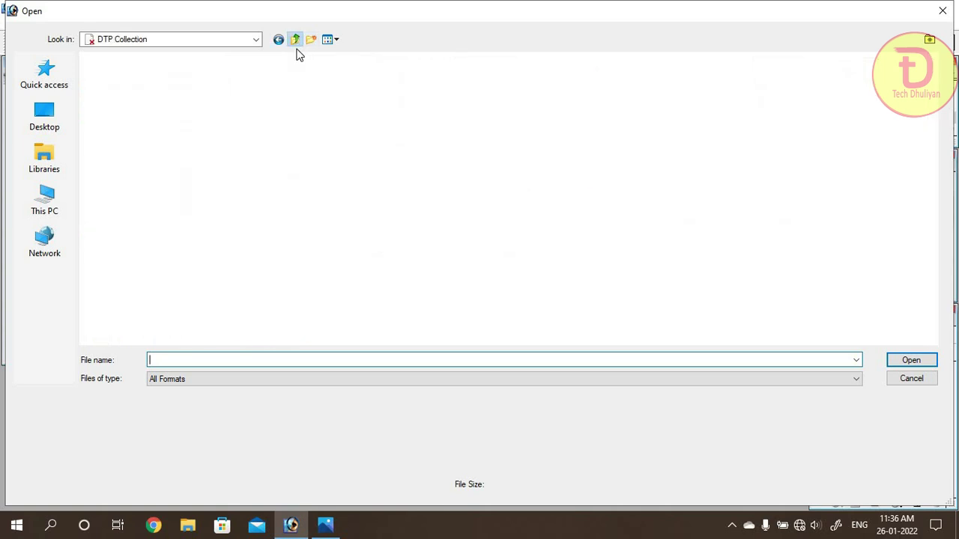
click(189, 107)
double_click(189, 107)
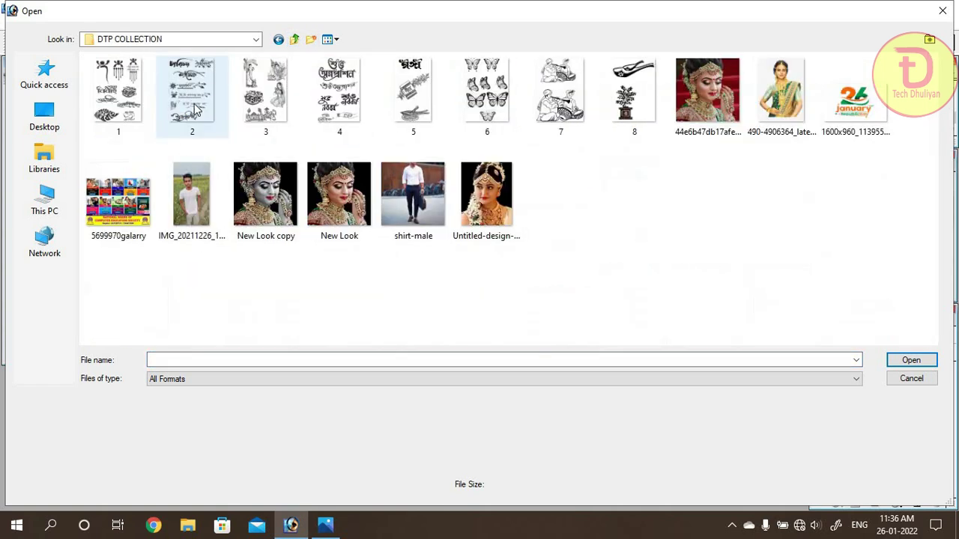
click(874, 110)
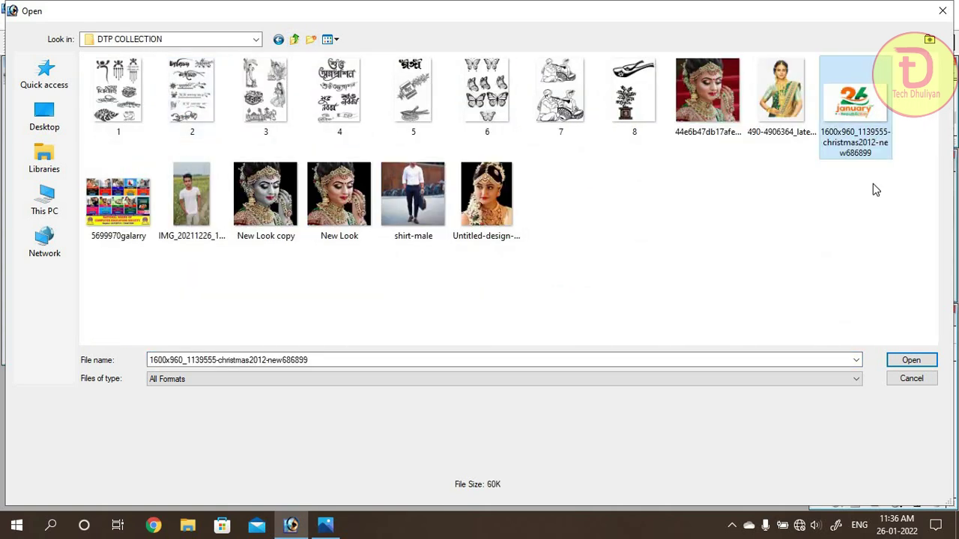
click(911, 360)
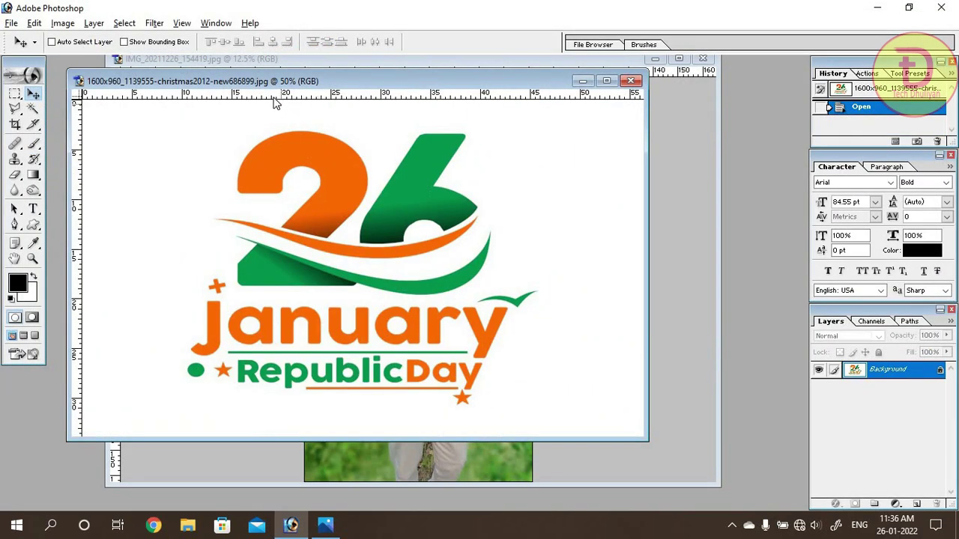
drag(375, 81, 485, 78)
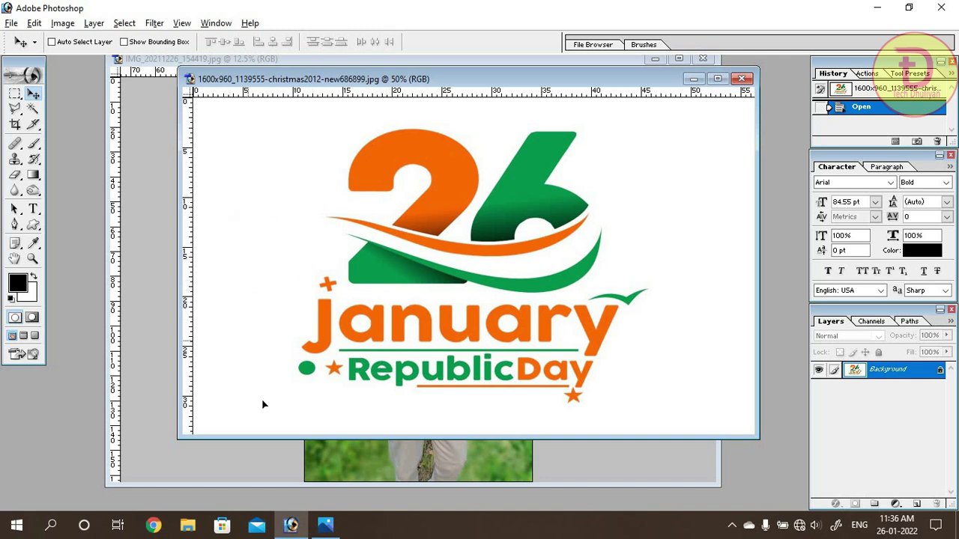
- Copy the Republic Day logo into the field photo as Layer 1 over the shirt
drag(263, 405, 377, 454)
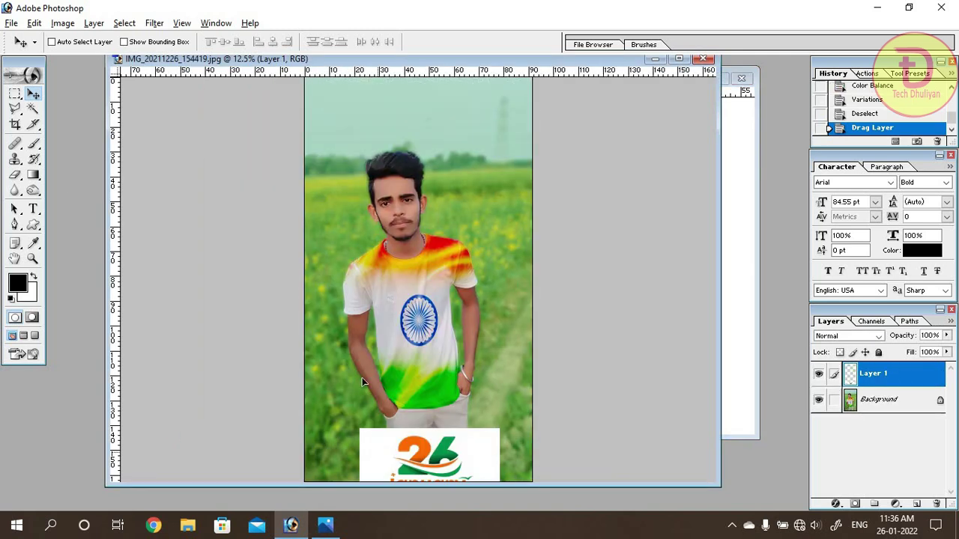
drag(443, 480, 417, 382)
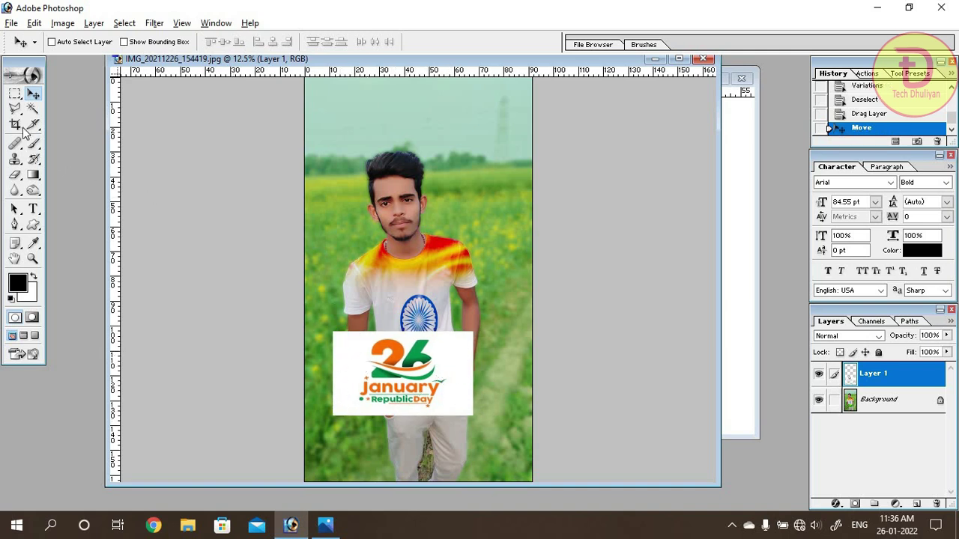
drag(15, 174, 65, 204)
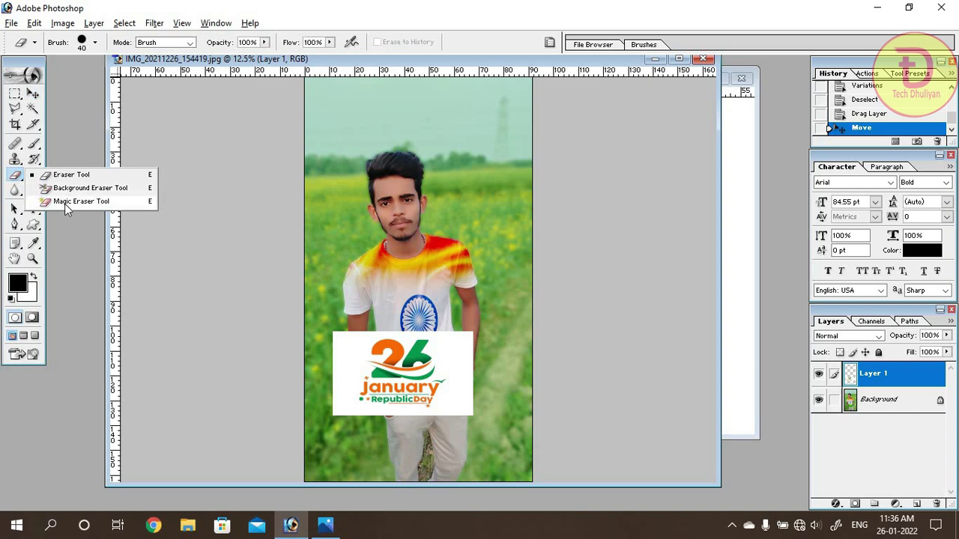
- Magic-erase the logo's white background and move the logo to the bottom-left corner
click(64, 203)
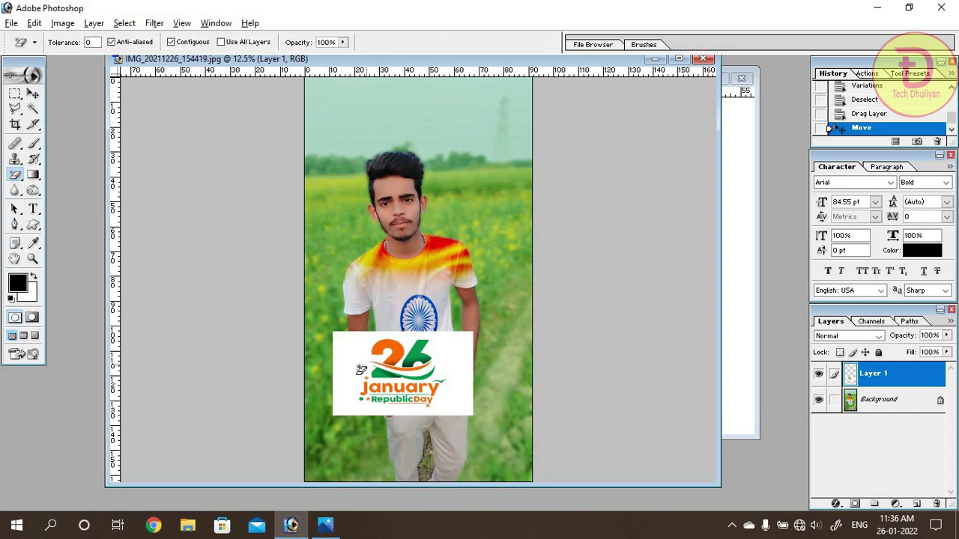
click(353, 359)
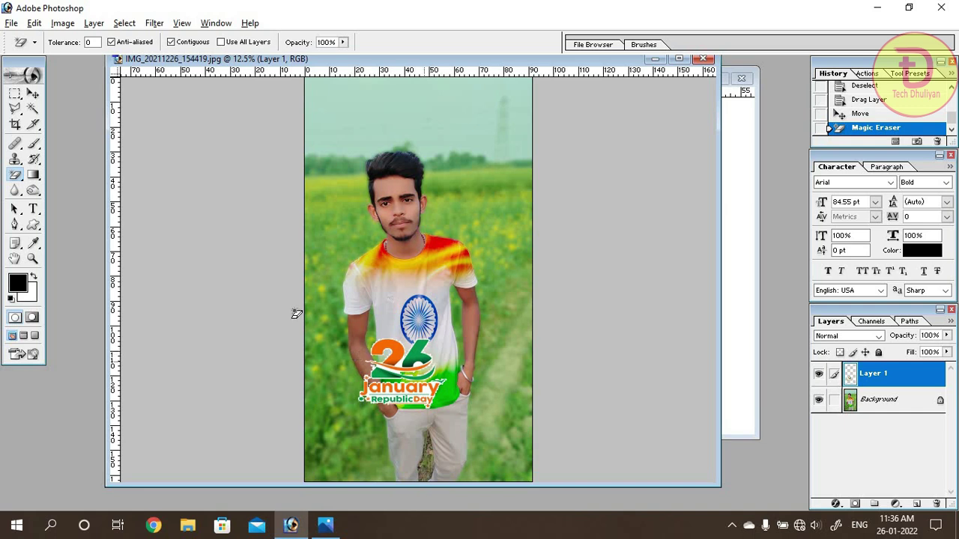
click(33, 93)
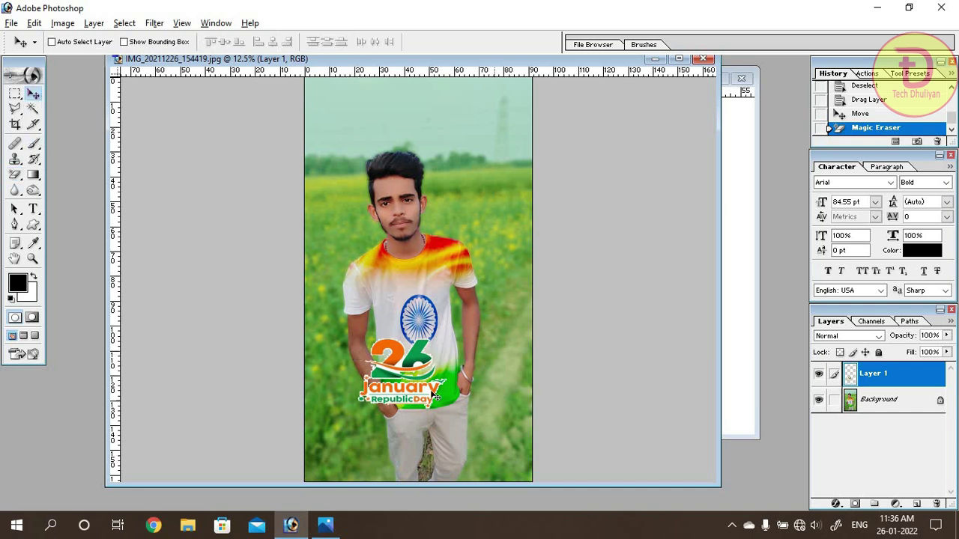
mouse_move(419, 385)
mouse_down()
mouse_move(509, 439)
mouse_move(345, 132)
mouse_move(365, 465)
mouse_up()
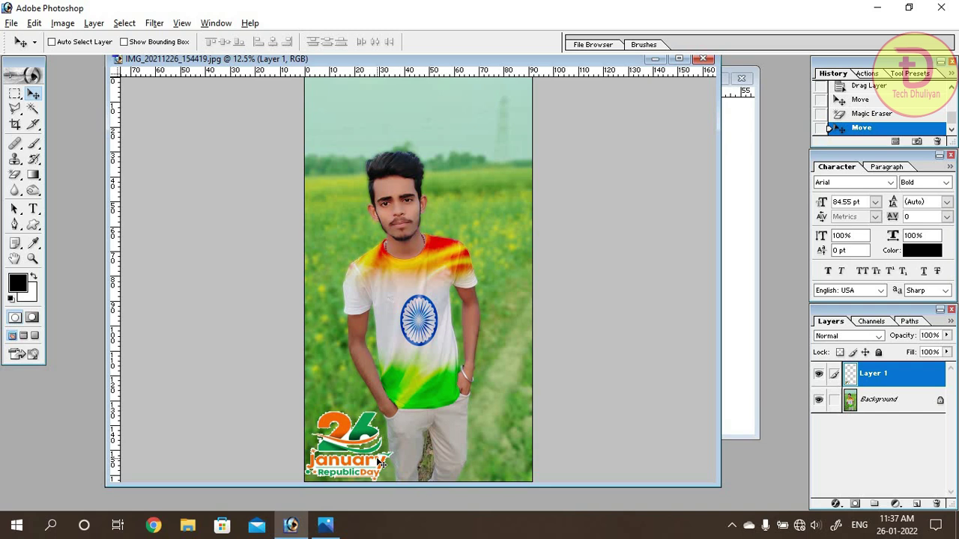
- Zoom in on the Republic Day logo and open the Add a layer style list
key(ctrl+plus)
key(ctrl+plus)
scroll(294, 428, down, 2)
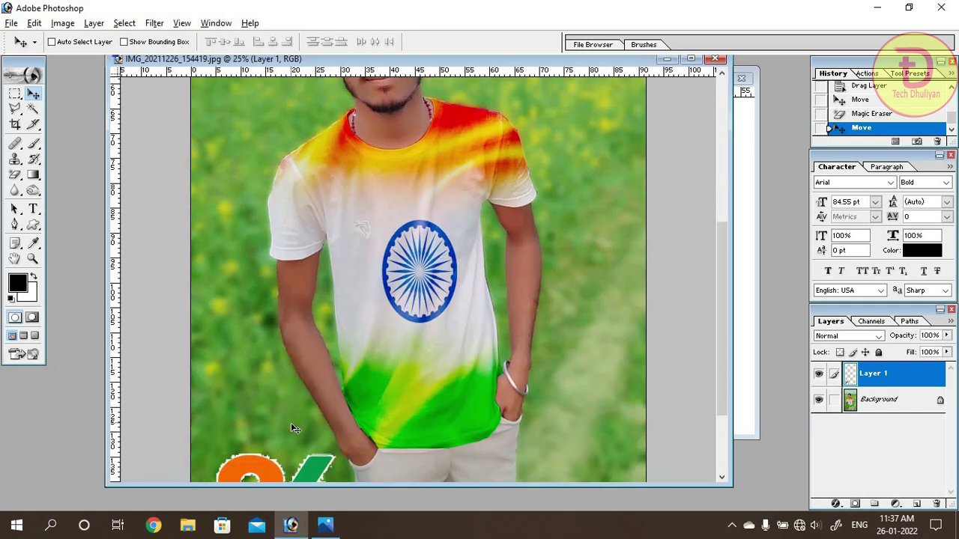
scroll(294, 429, down, 3)
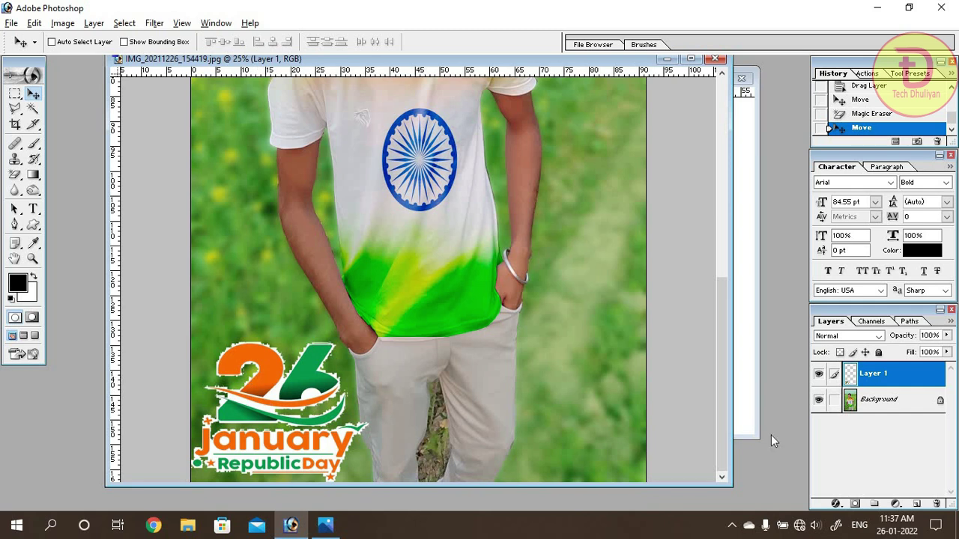
click(836, 503)
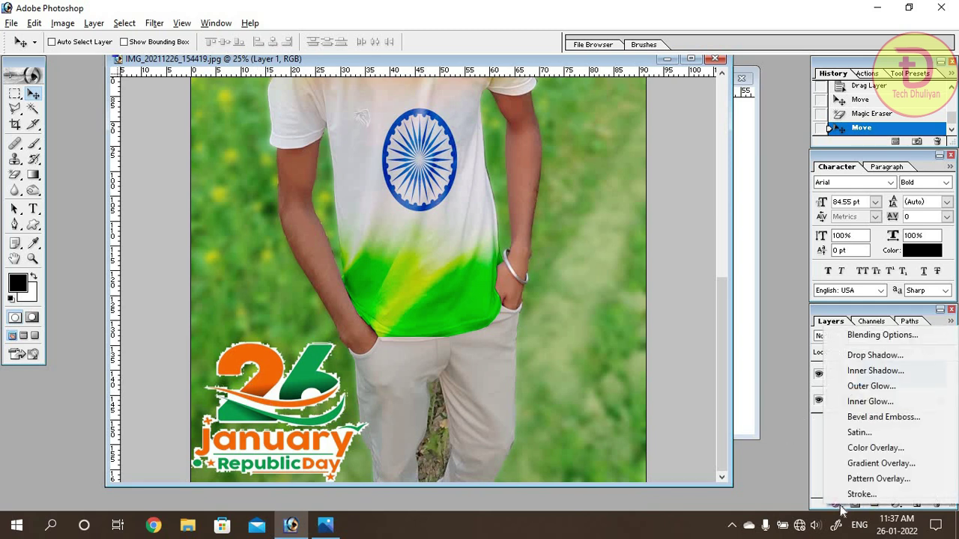
- Add a Screen Outer Glow to the logo: opacity 100%, spread 10%, size 38 px
click(870, 389)
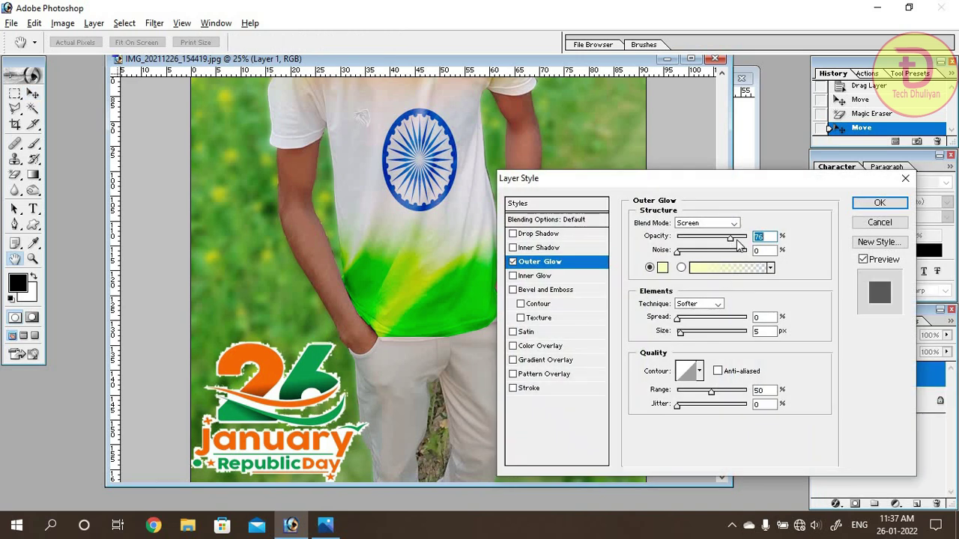
drag(740, 245, 751, 243)
mouse_move(683, 336)
mouse_down()
mouse_move(694, 339)
mouse_move(686, 329)
mouse_up()
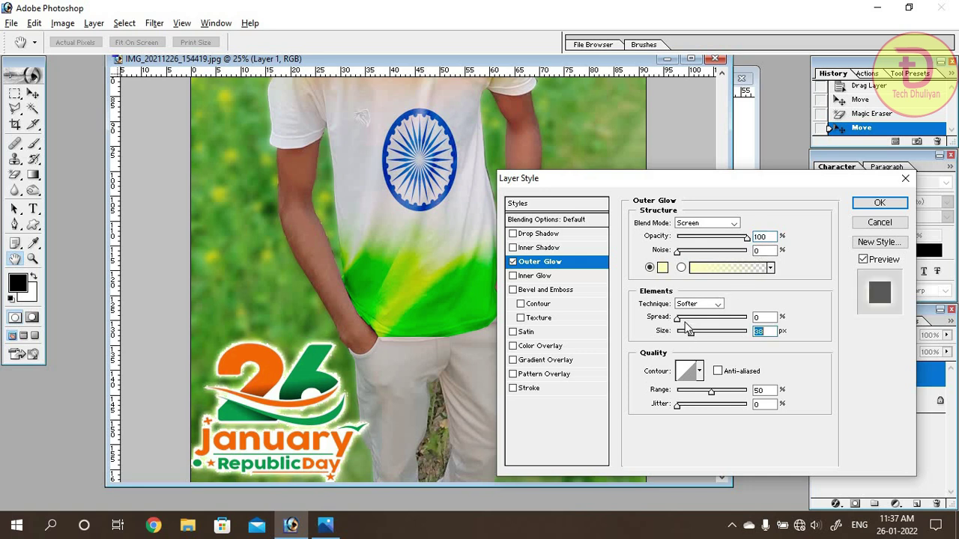
click(679, 319)
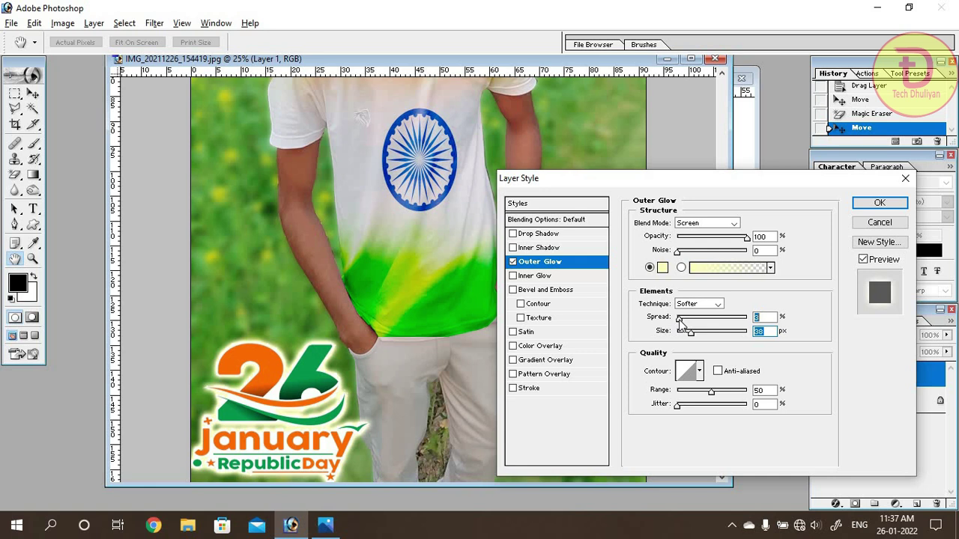
drag(680, 320, 682, 322)
click(681, 320)
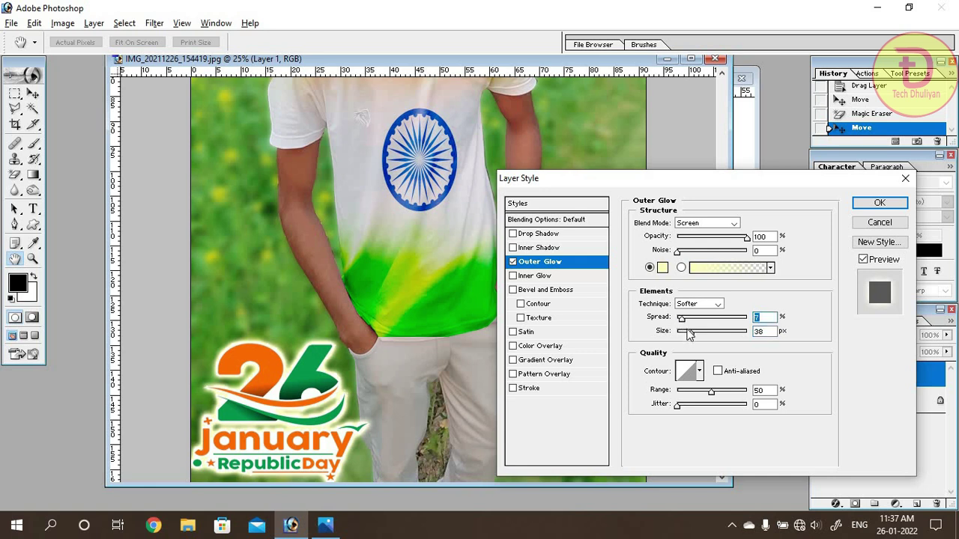
drag(683, 322, 686, 323)
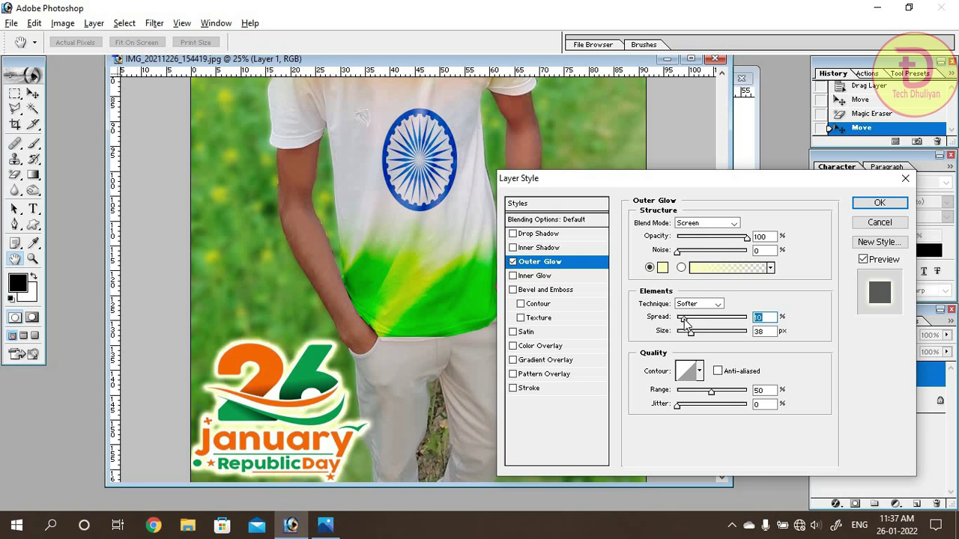
click(880, 203)
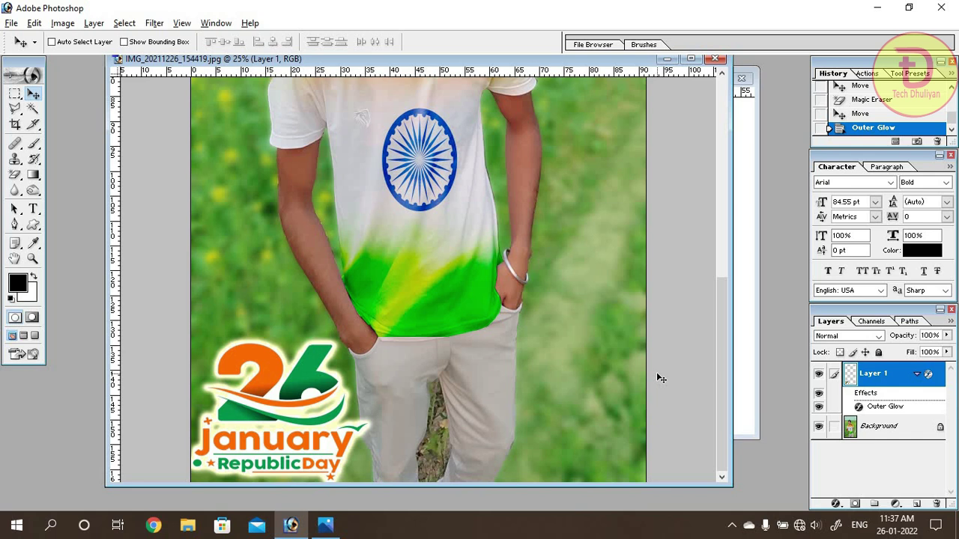
key(ctrl+minus)
key(ctrl+minus)
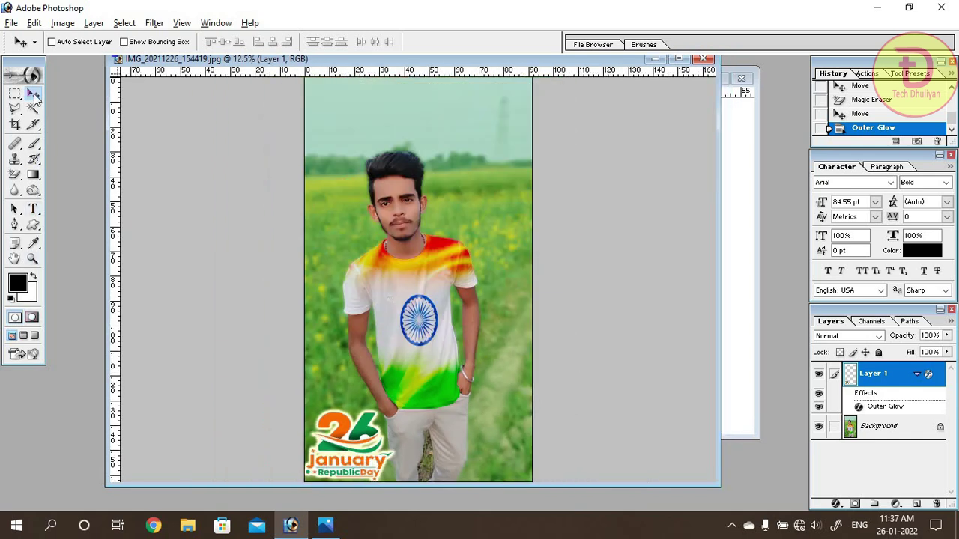
drag(362, 462, 503, 127)
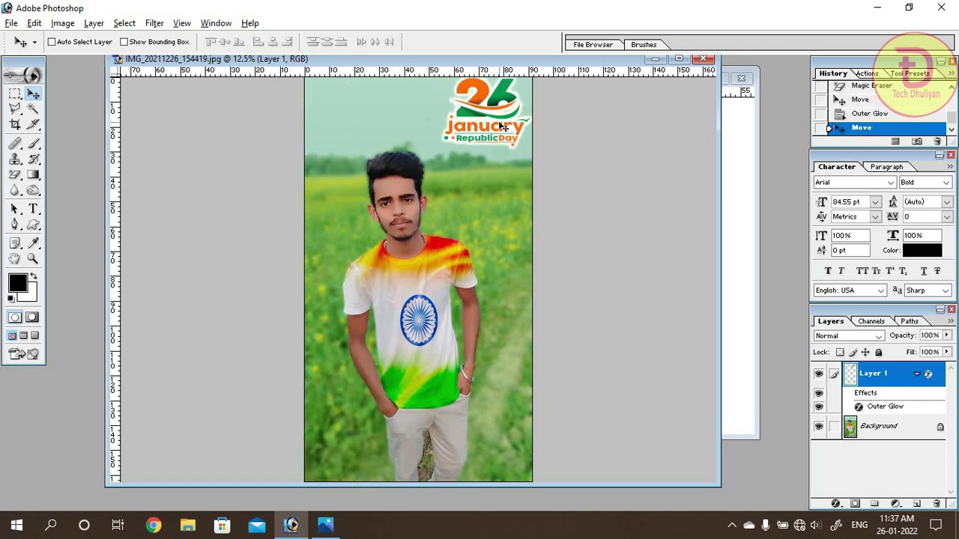
drag(507, 227, 343, 465)
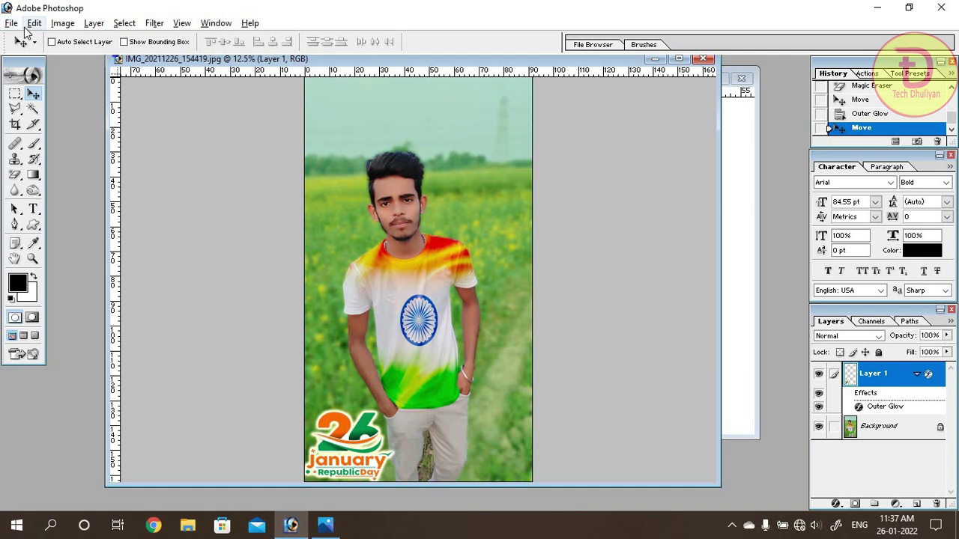
- Save the photo to the Desktop as a JPEG, named after the person in it, reaching JPEG Options
click(12, 25)
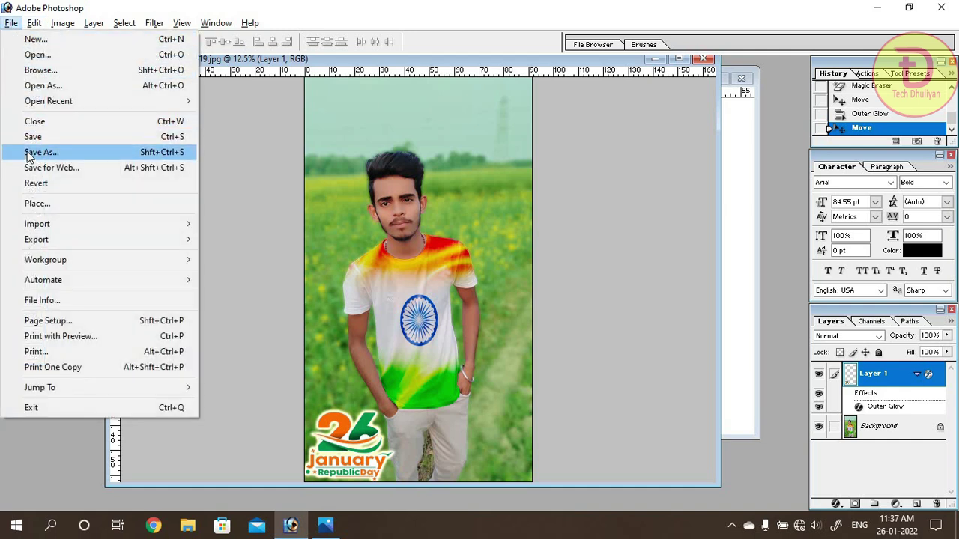
click(27, 152)
click(41, 111)
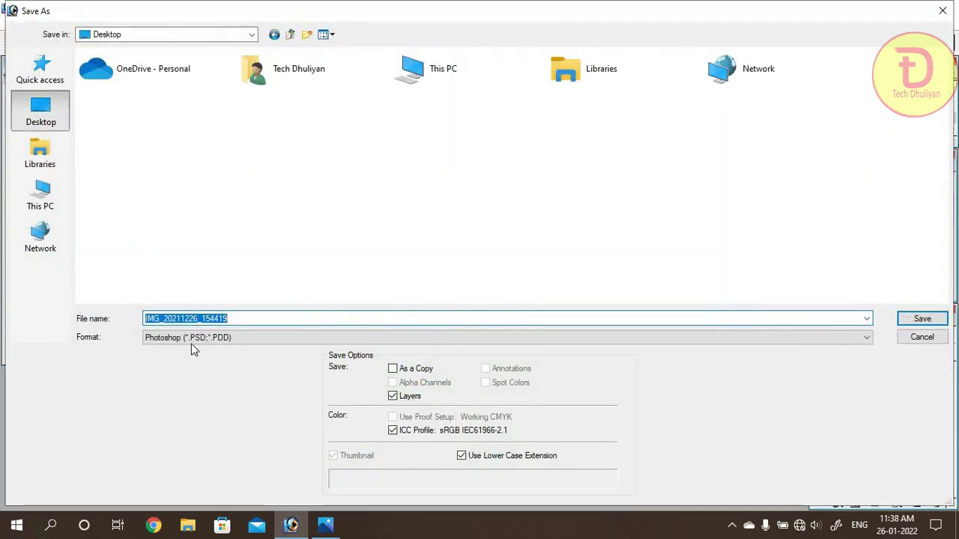
click(190, 341)
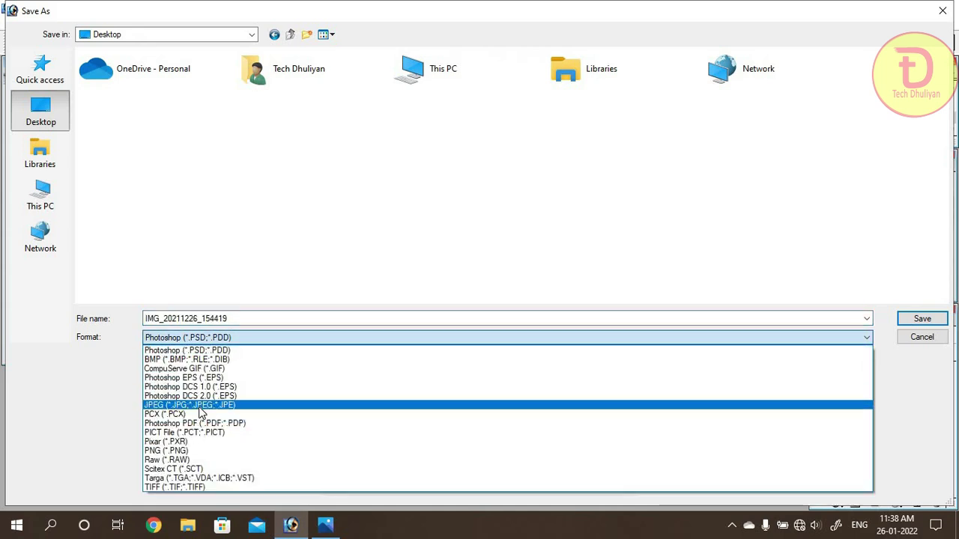
click(200, 407)
click(240, 321)
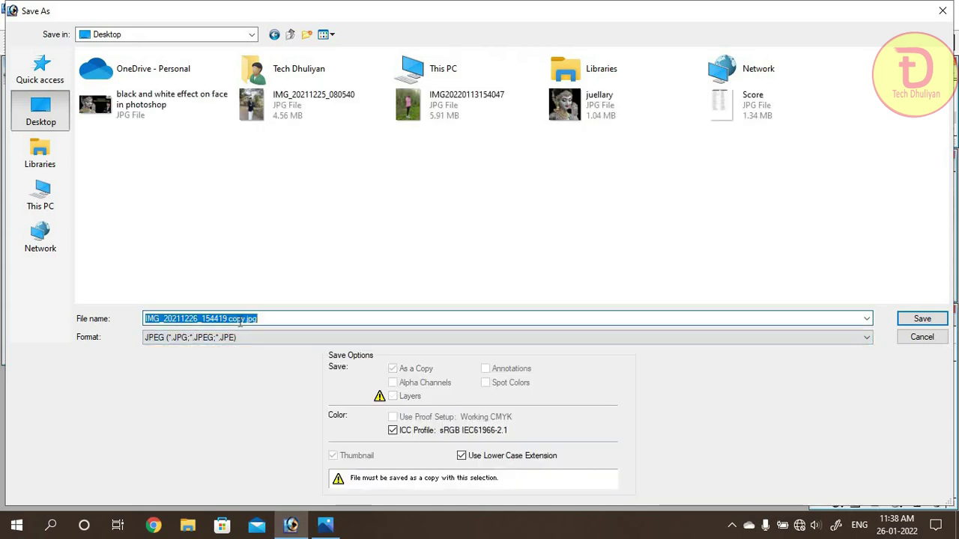
text(bapi mondal)
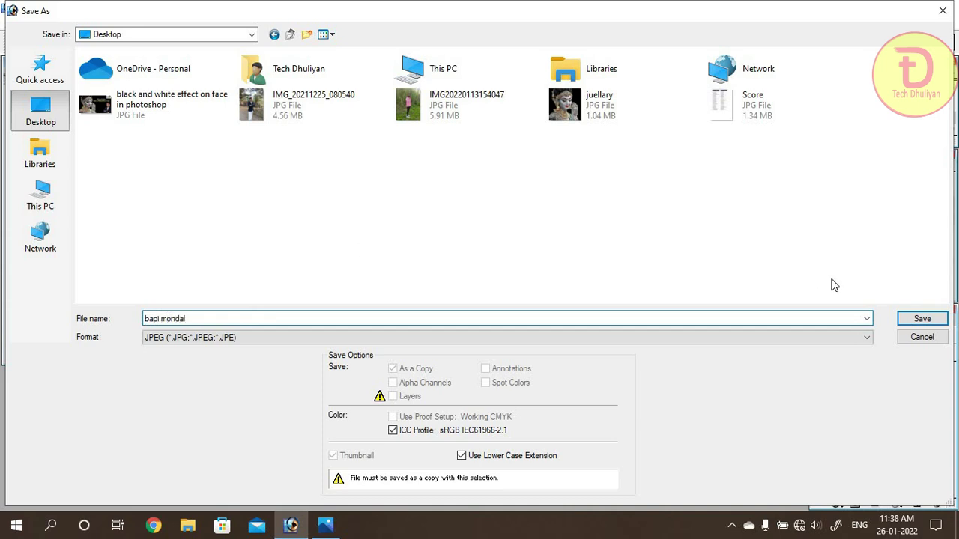
click(923, 321)
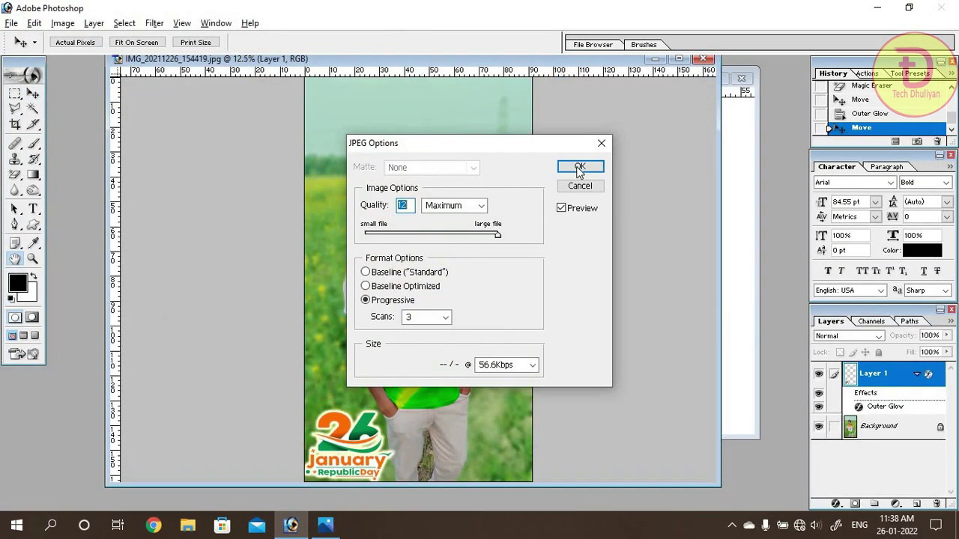